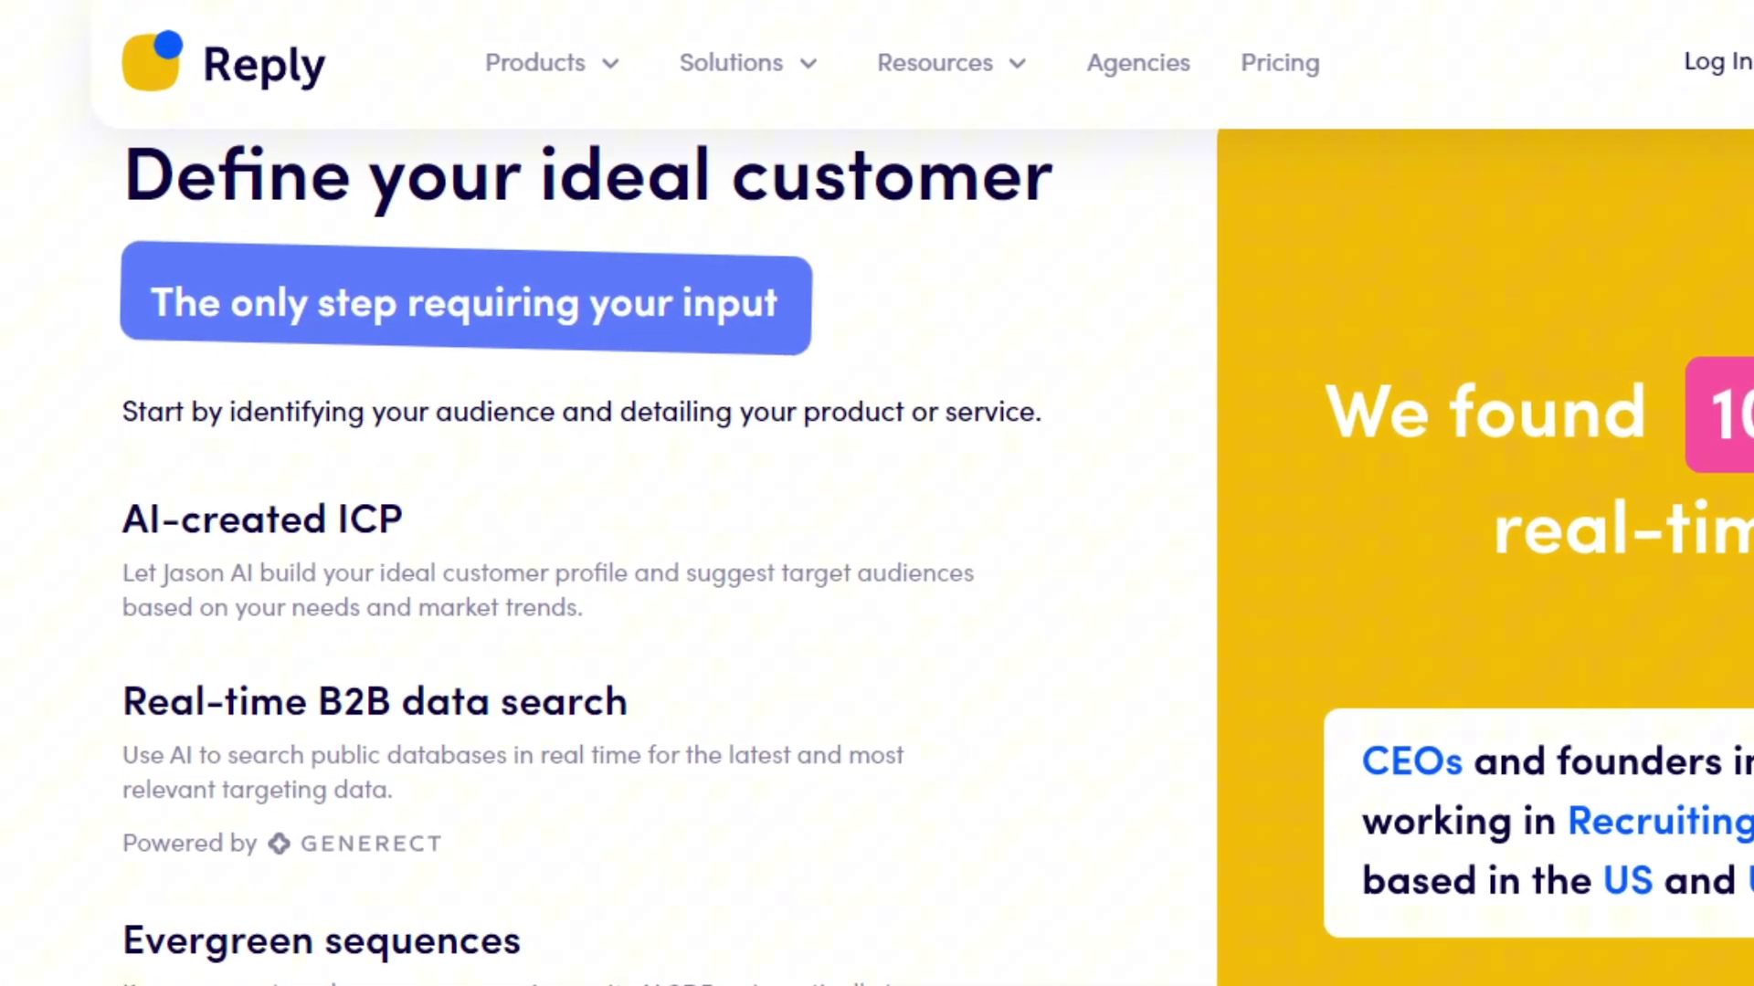
Step: Scroll down the Reply.io website toward the pricing plans
scroll(877, 493, "down", 4)
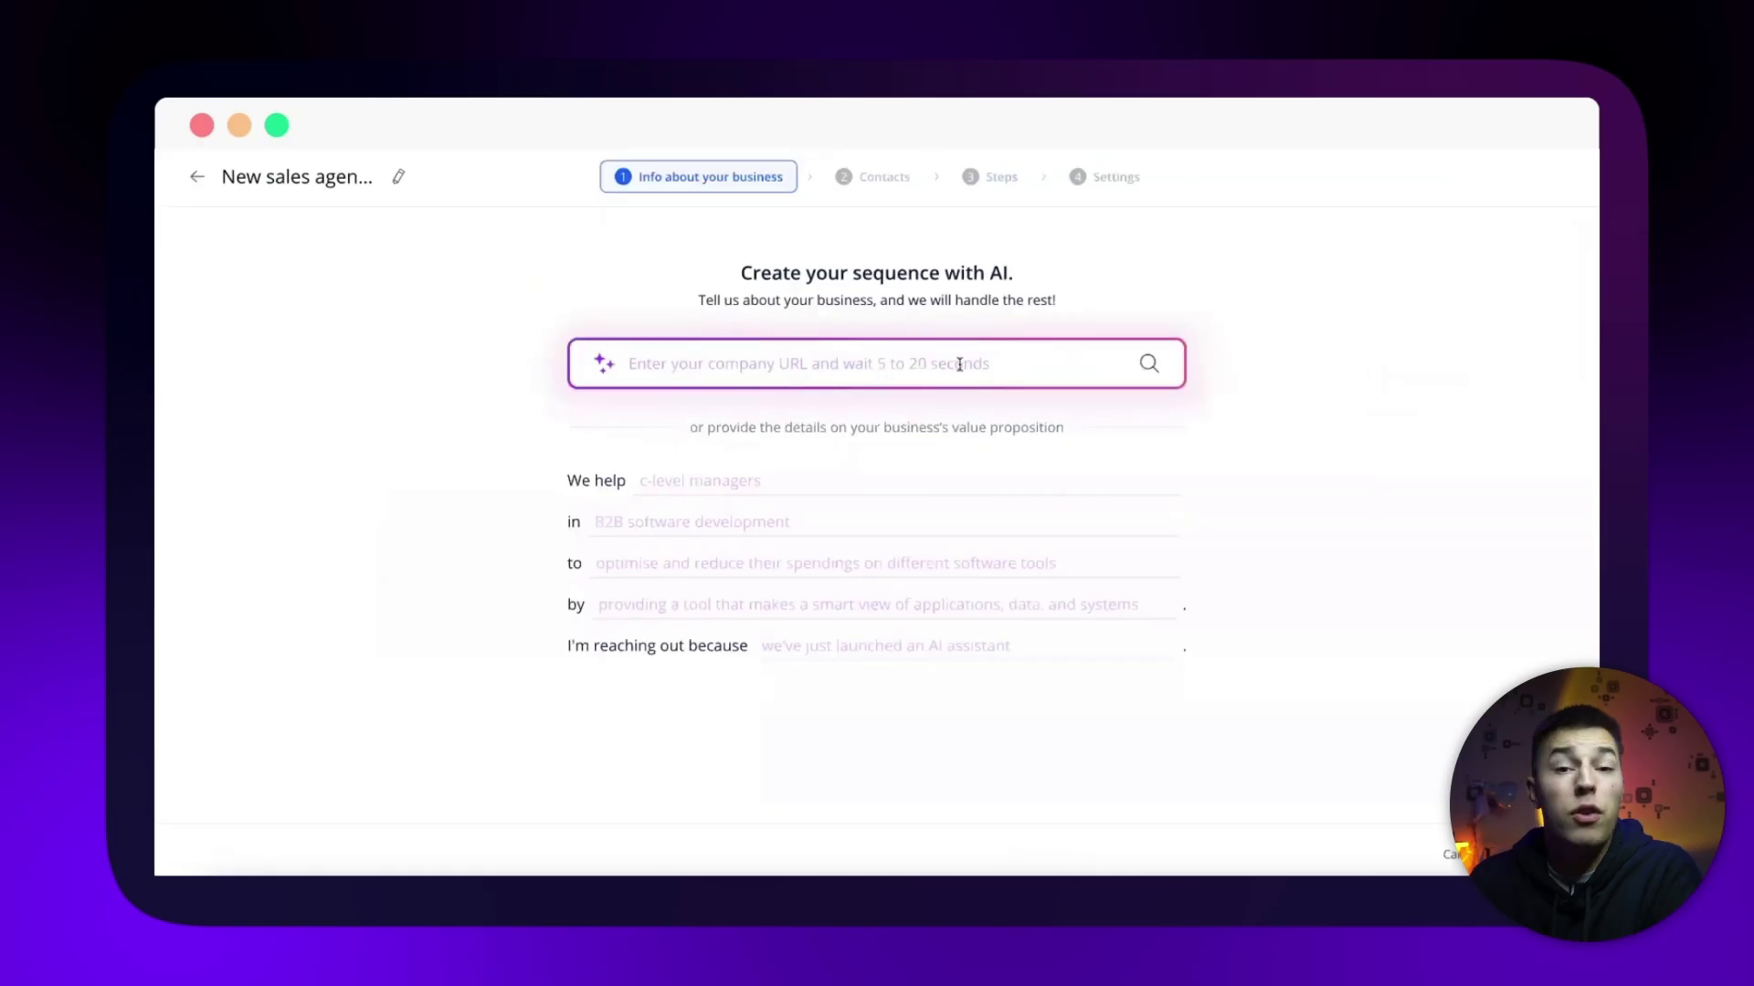
Step: Enter reply.io as the website and add 'and recruiting', lead-getting and 'and scale' to the value proposition
type("reply.io")
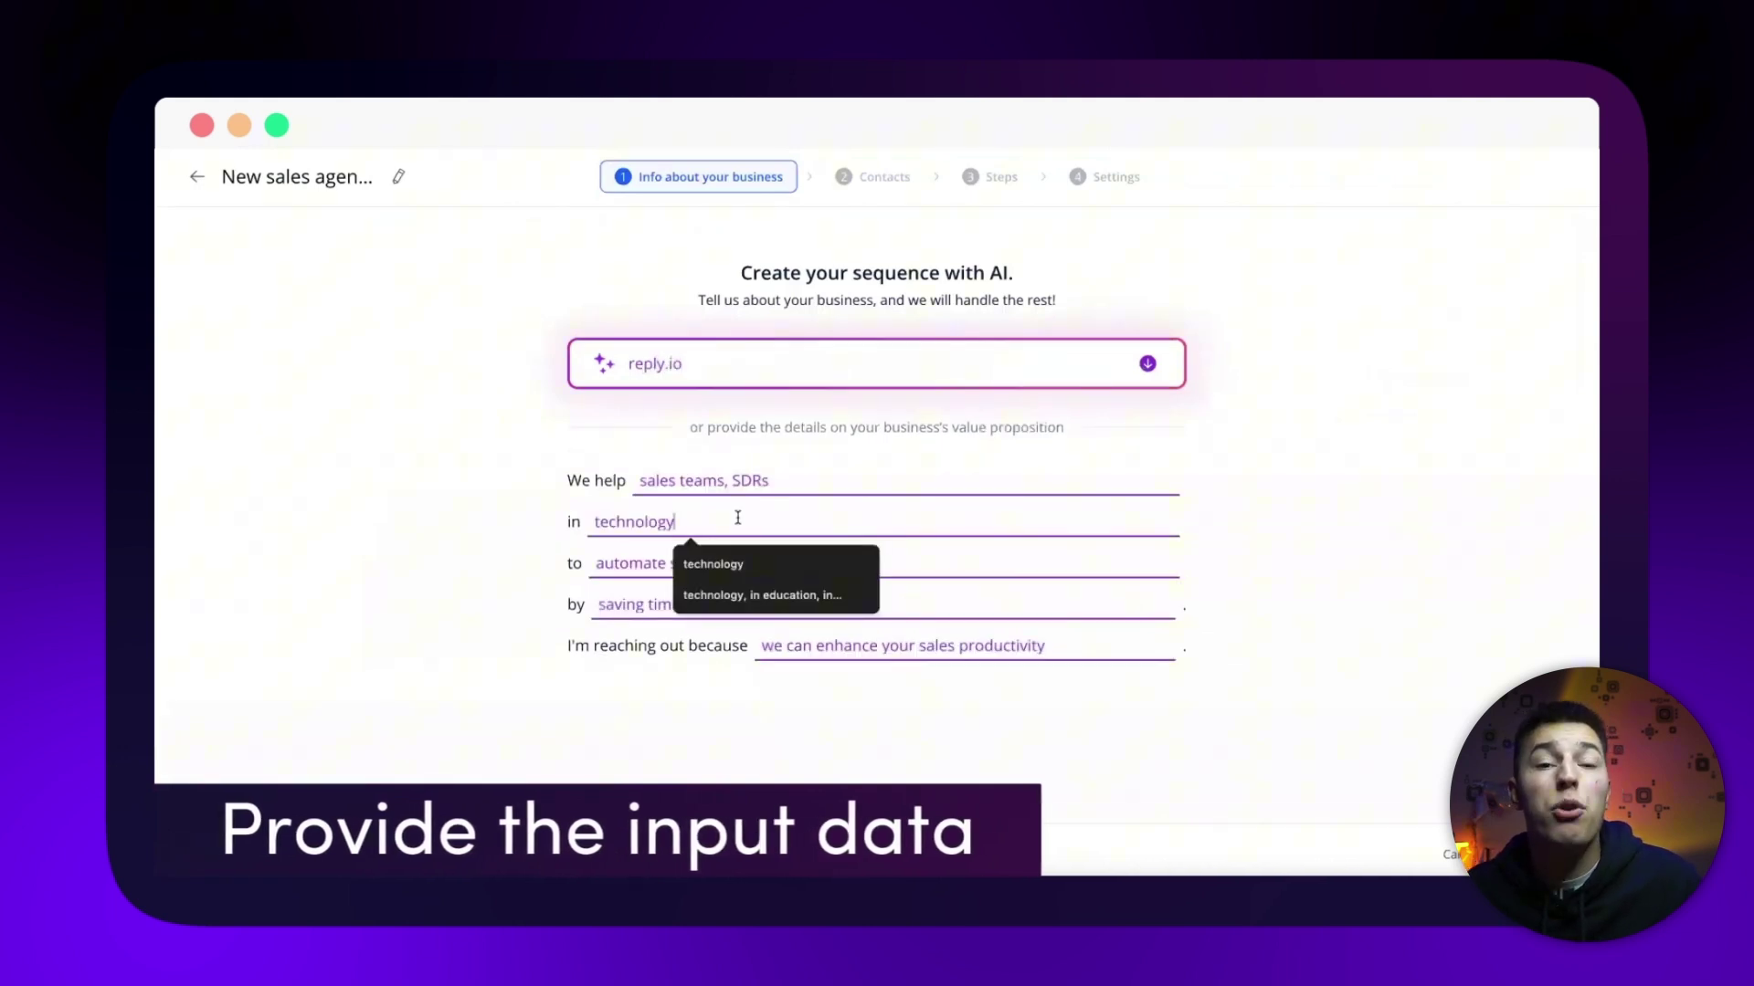
type("and recruiting")
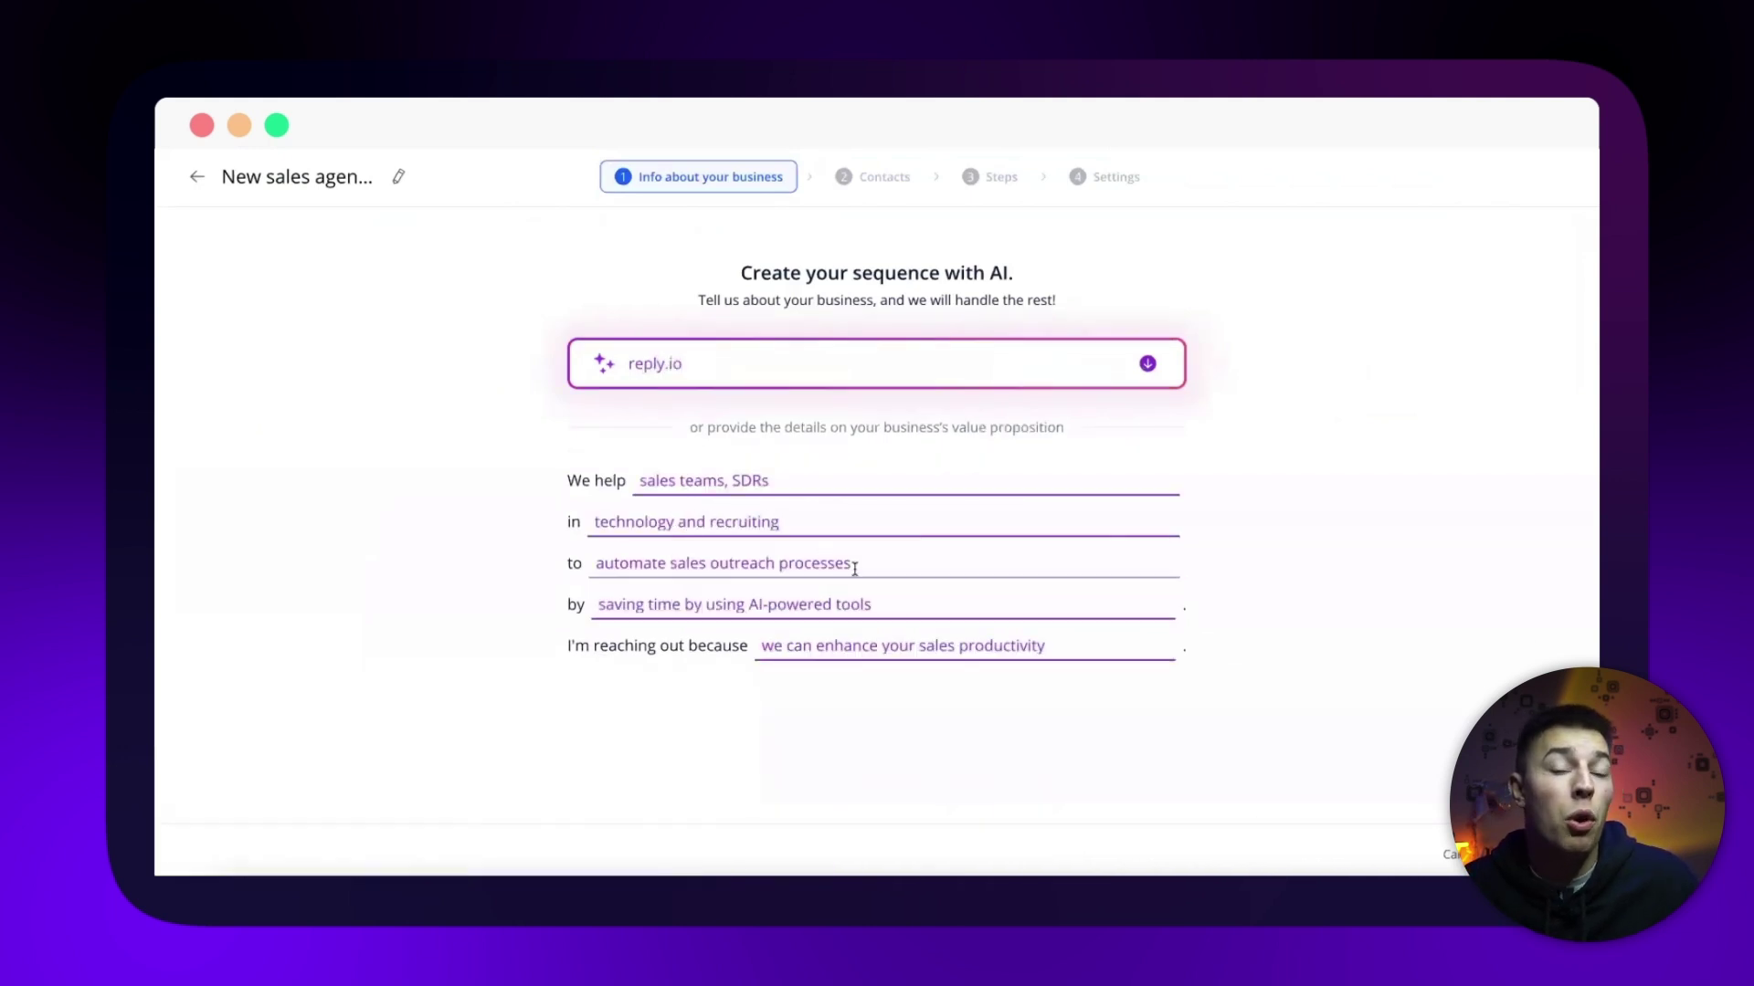
left_click(879, 563)
type("get more leads")
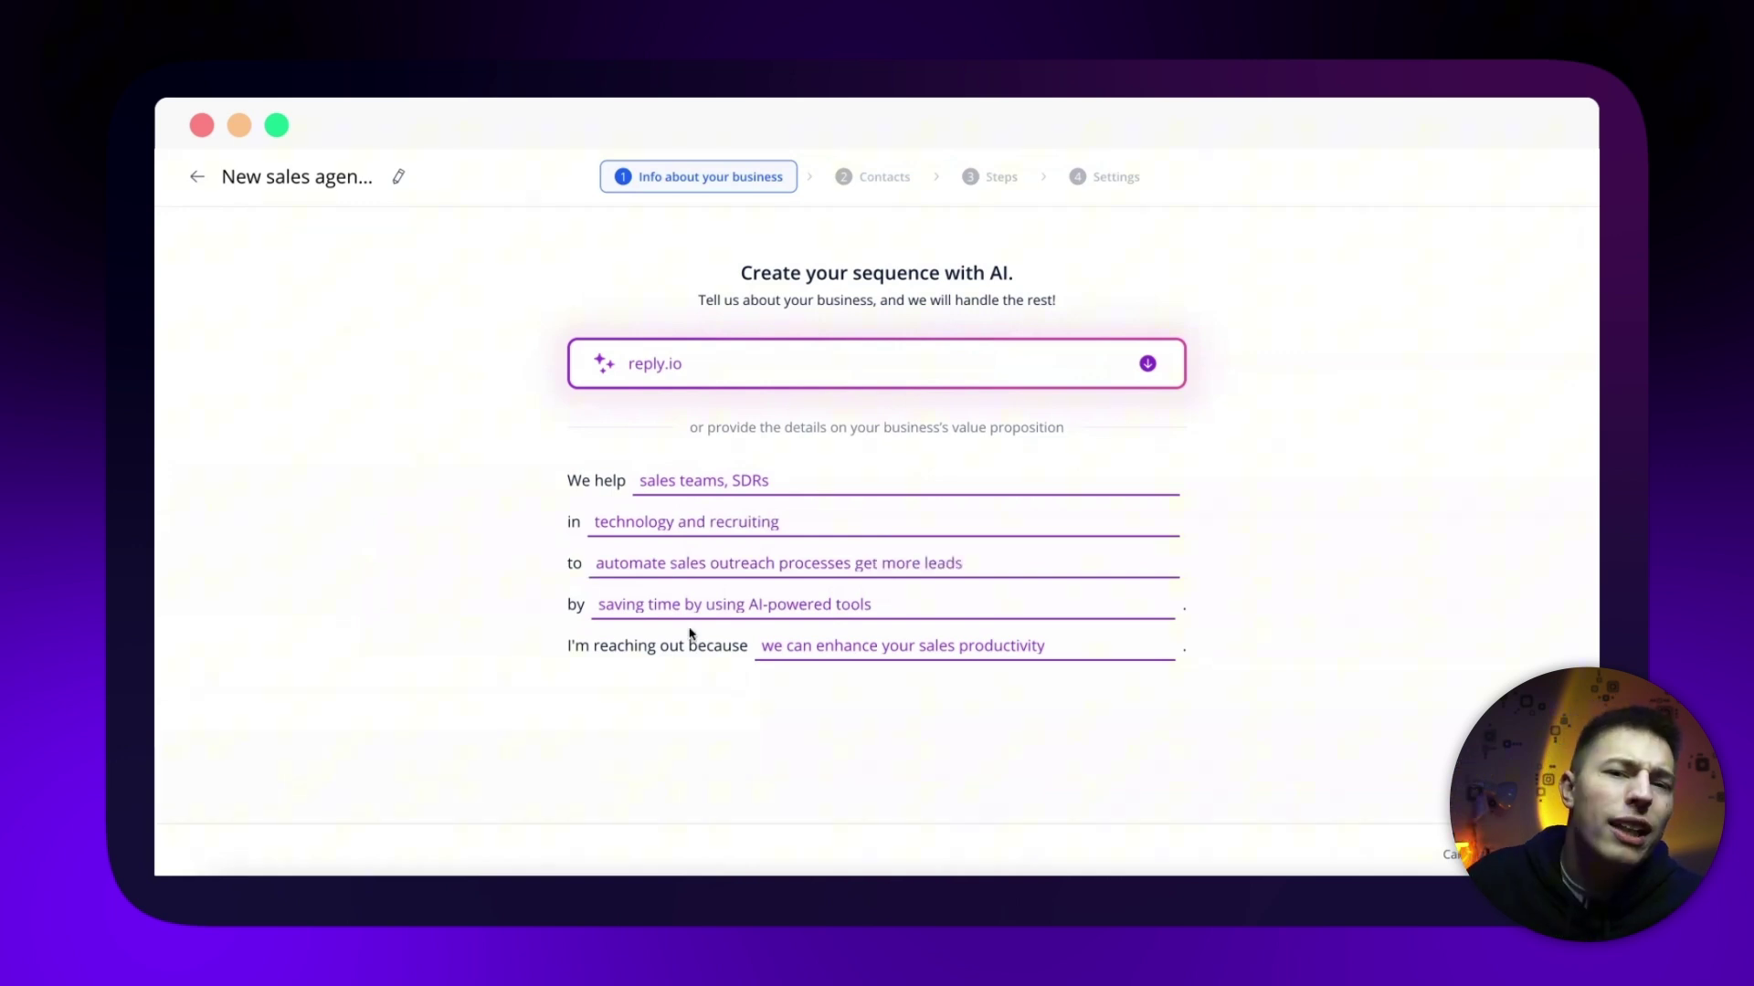
left_click(684, 606)
type("and scale")
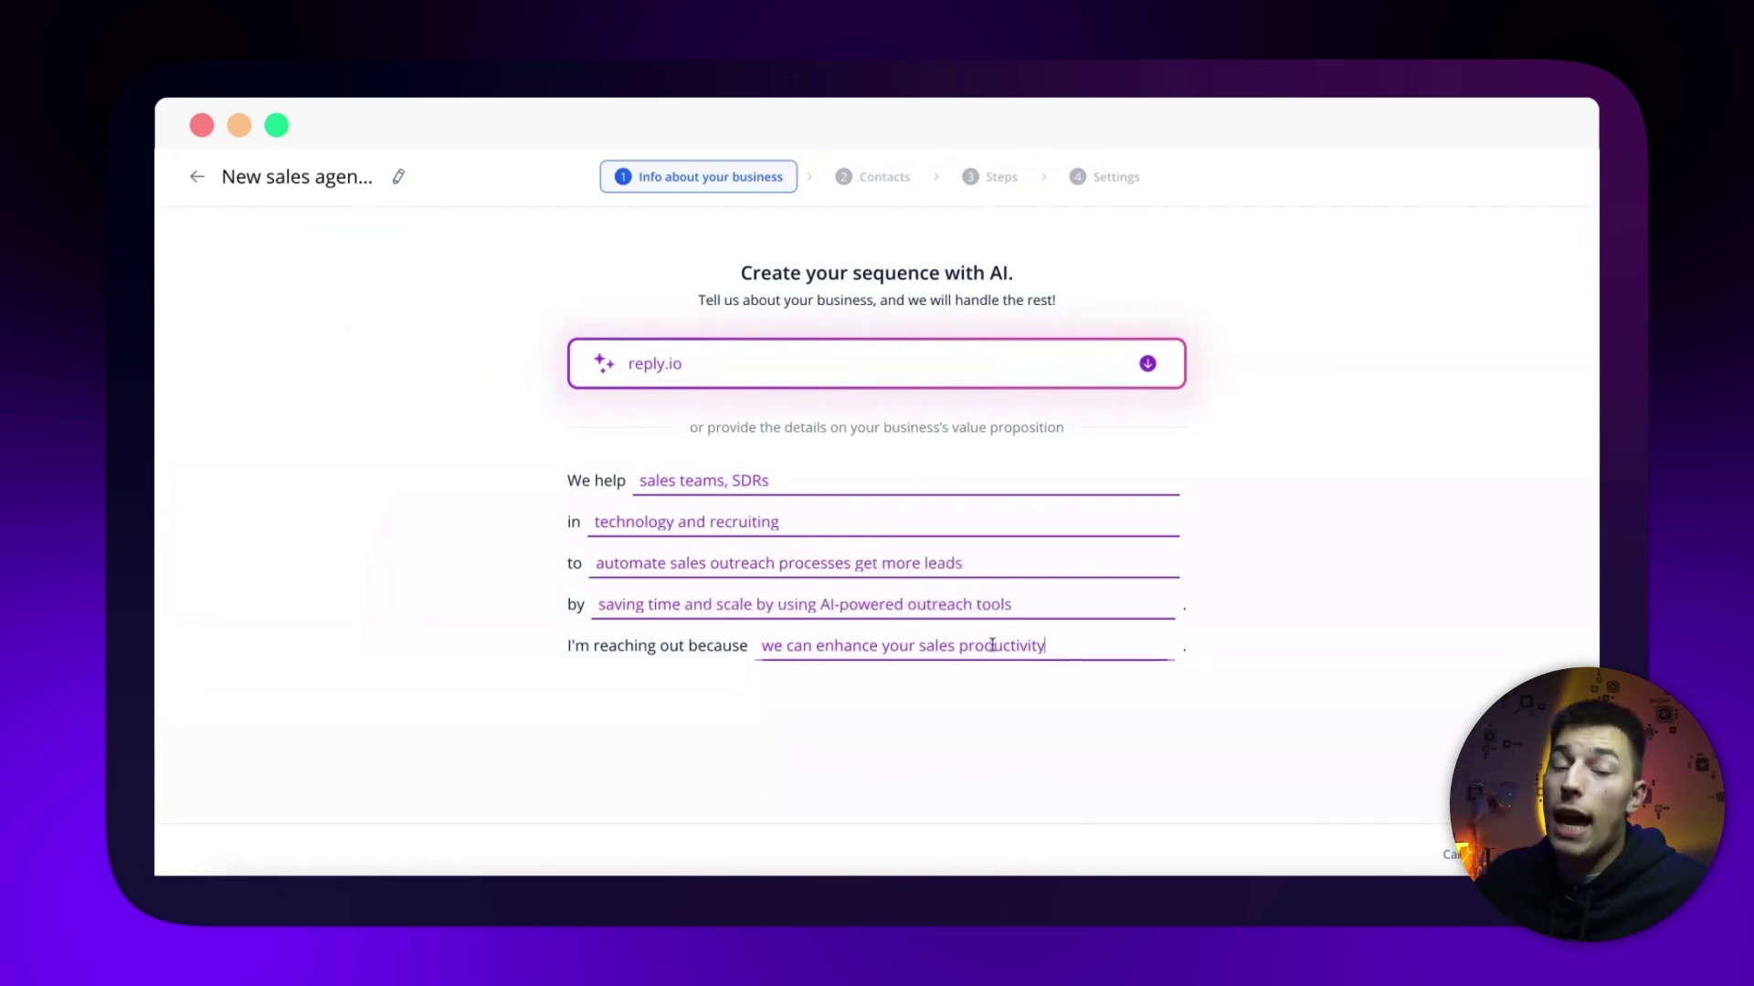
left_click_drag(1045, 646, 786, 646)
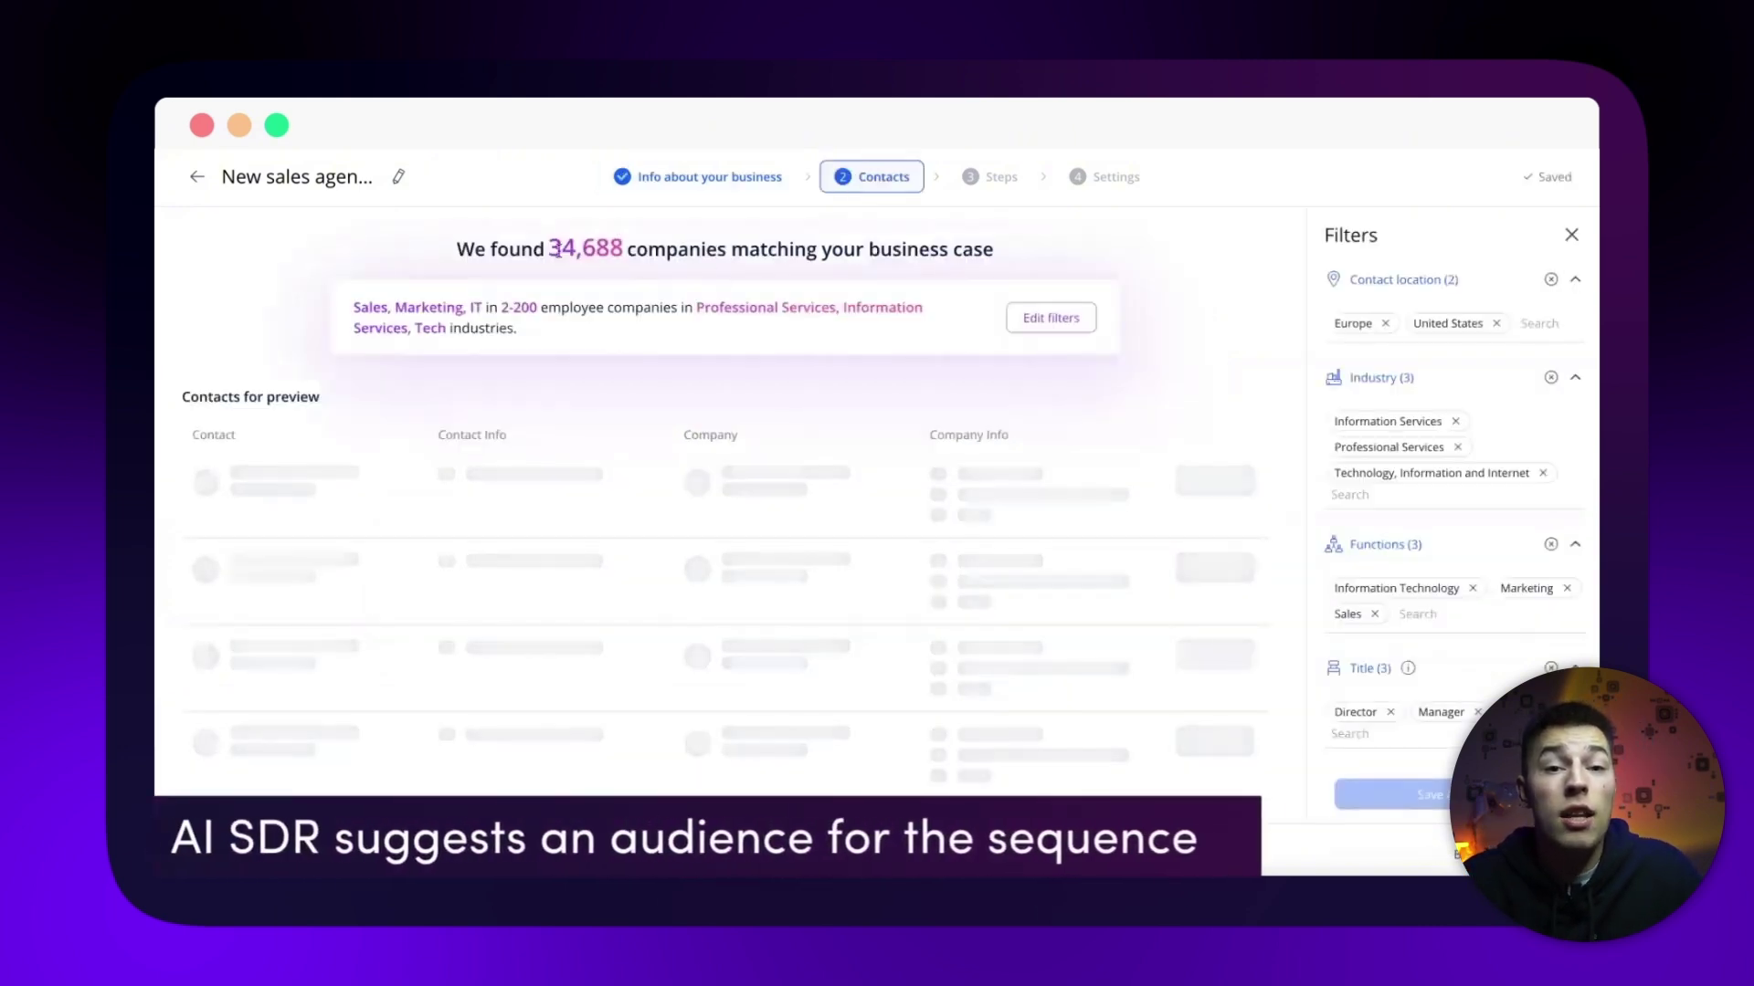
Step: Rename the sequence to 'AI SDR for REply'
left_click(399, 177)
type("AI SDR for REply")
key("Return")
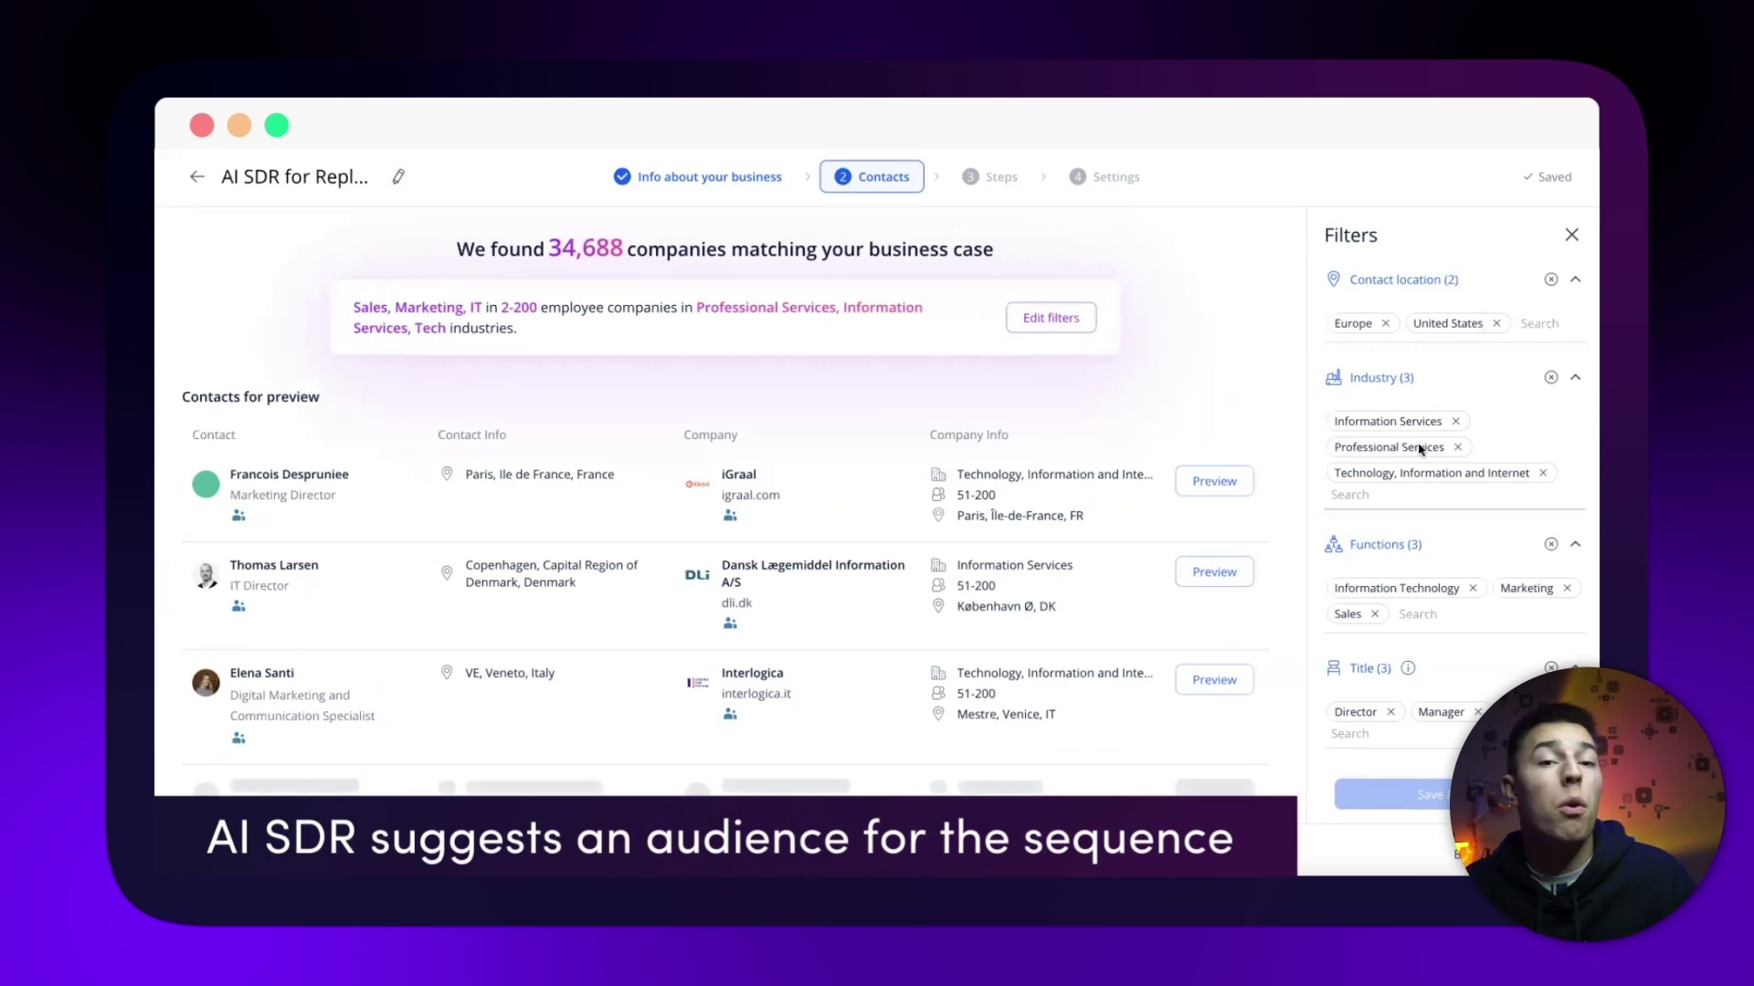
Step: Add 201-500 employees and Software Development; remove Specialist and Information Technology from the filters
scroll(1486, 493, "down", 2)
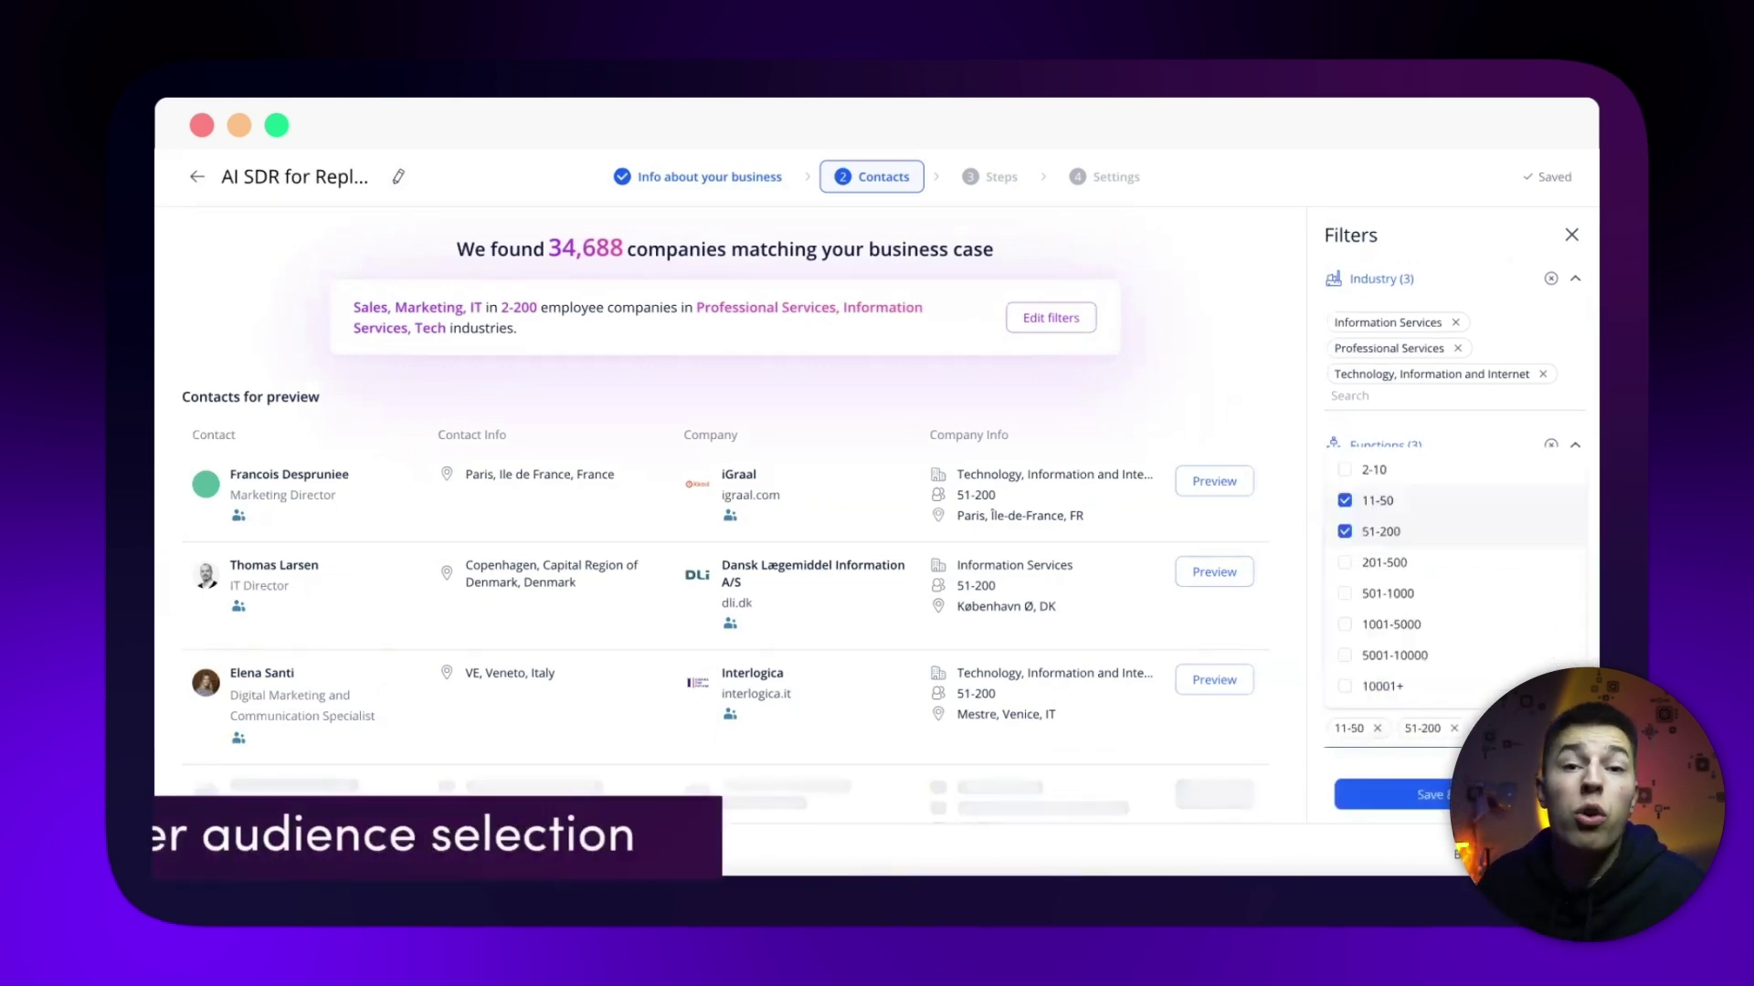
left_click(1345, 561)
key("Escape")
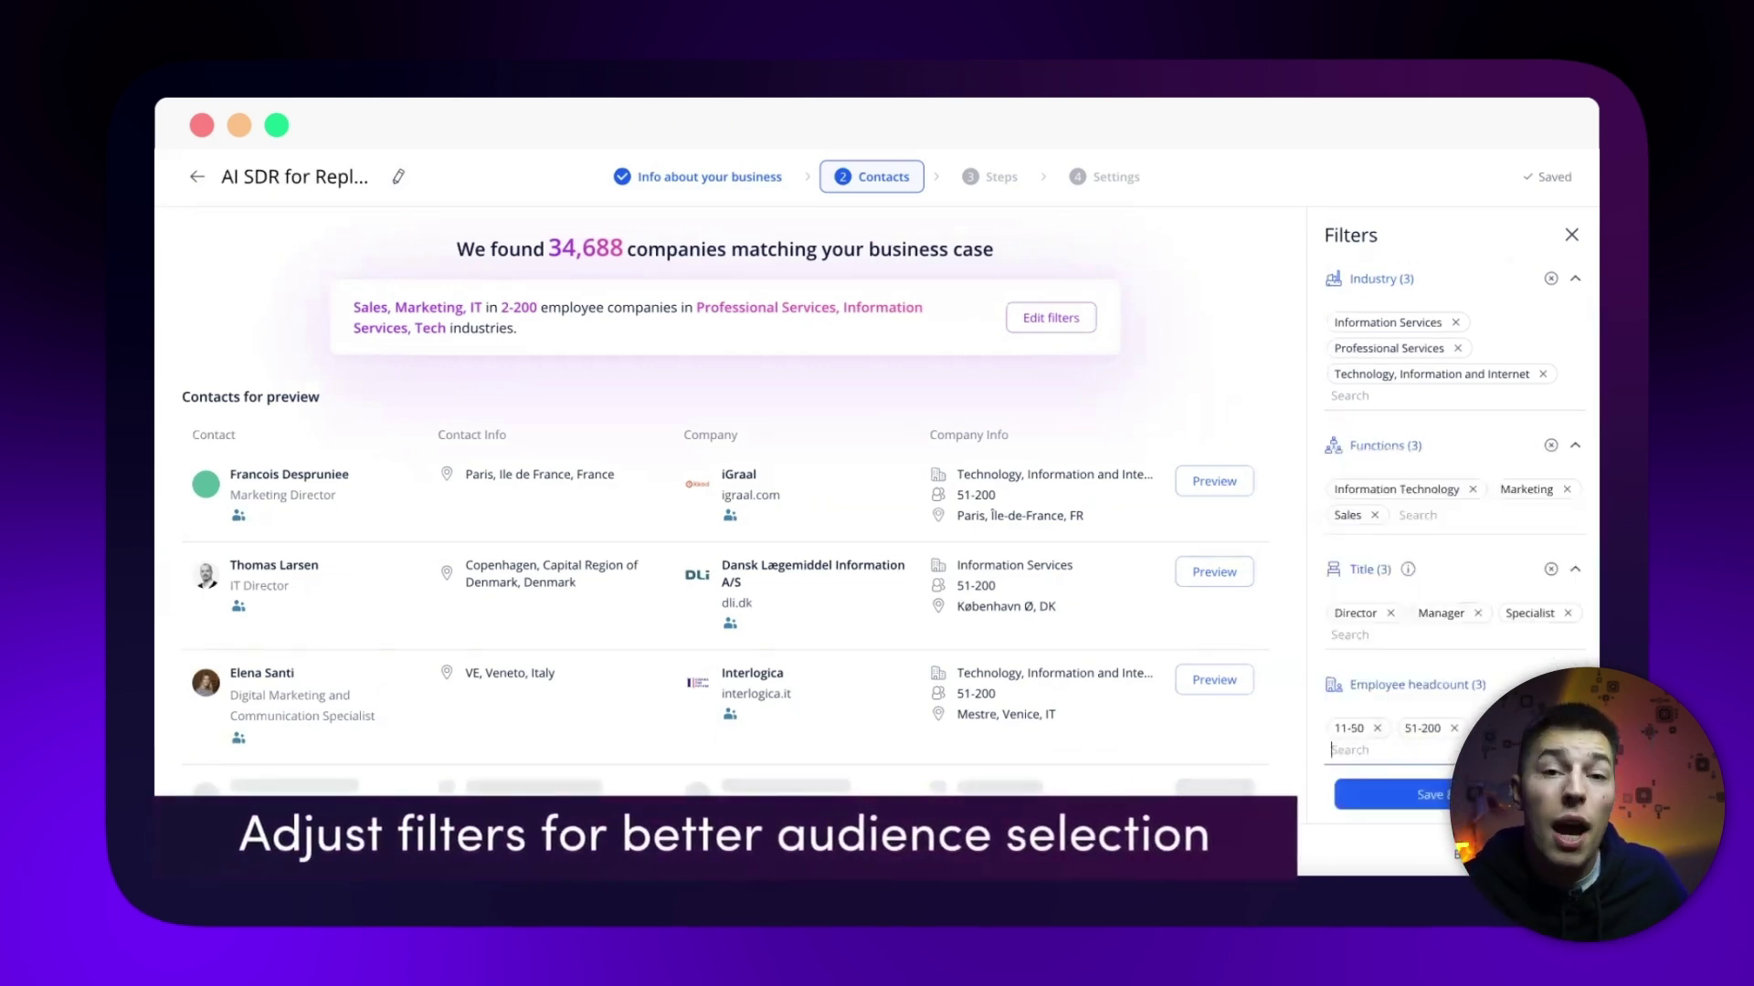
left_click(1571, 612)
left_click(1472, 490)
left_click(1370, 421)
type("Soft")
left_click(1370, 443)
key("Escape")
Step: Preview one suggested contact and look over its company details
scroll(1434, 445, "up", 2)
left_click(1213, 537)
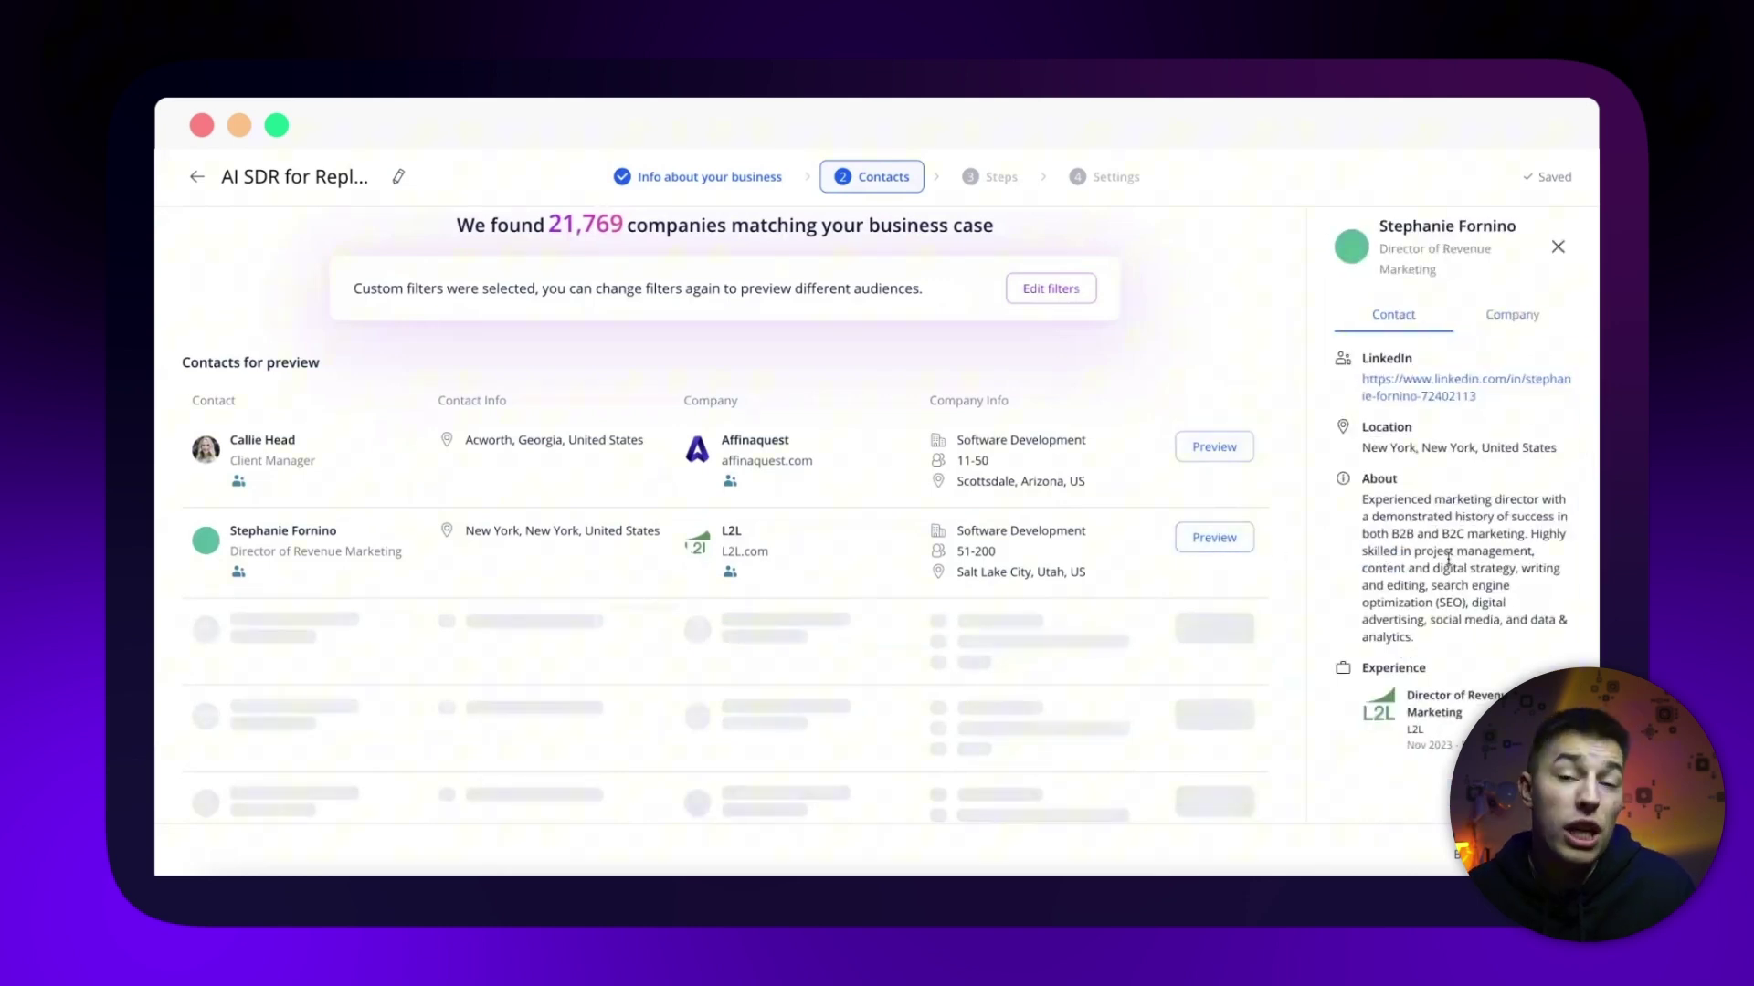
scroll(1453, 549, "down", 1)
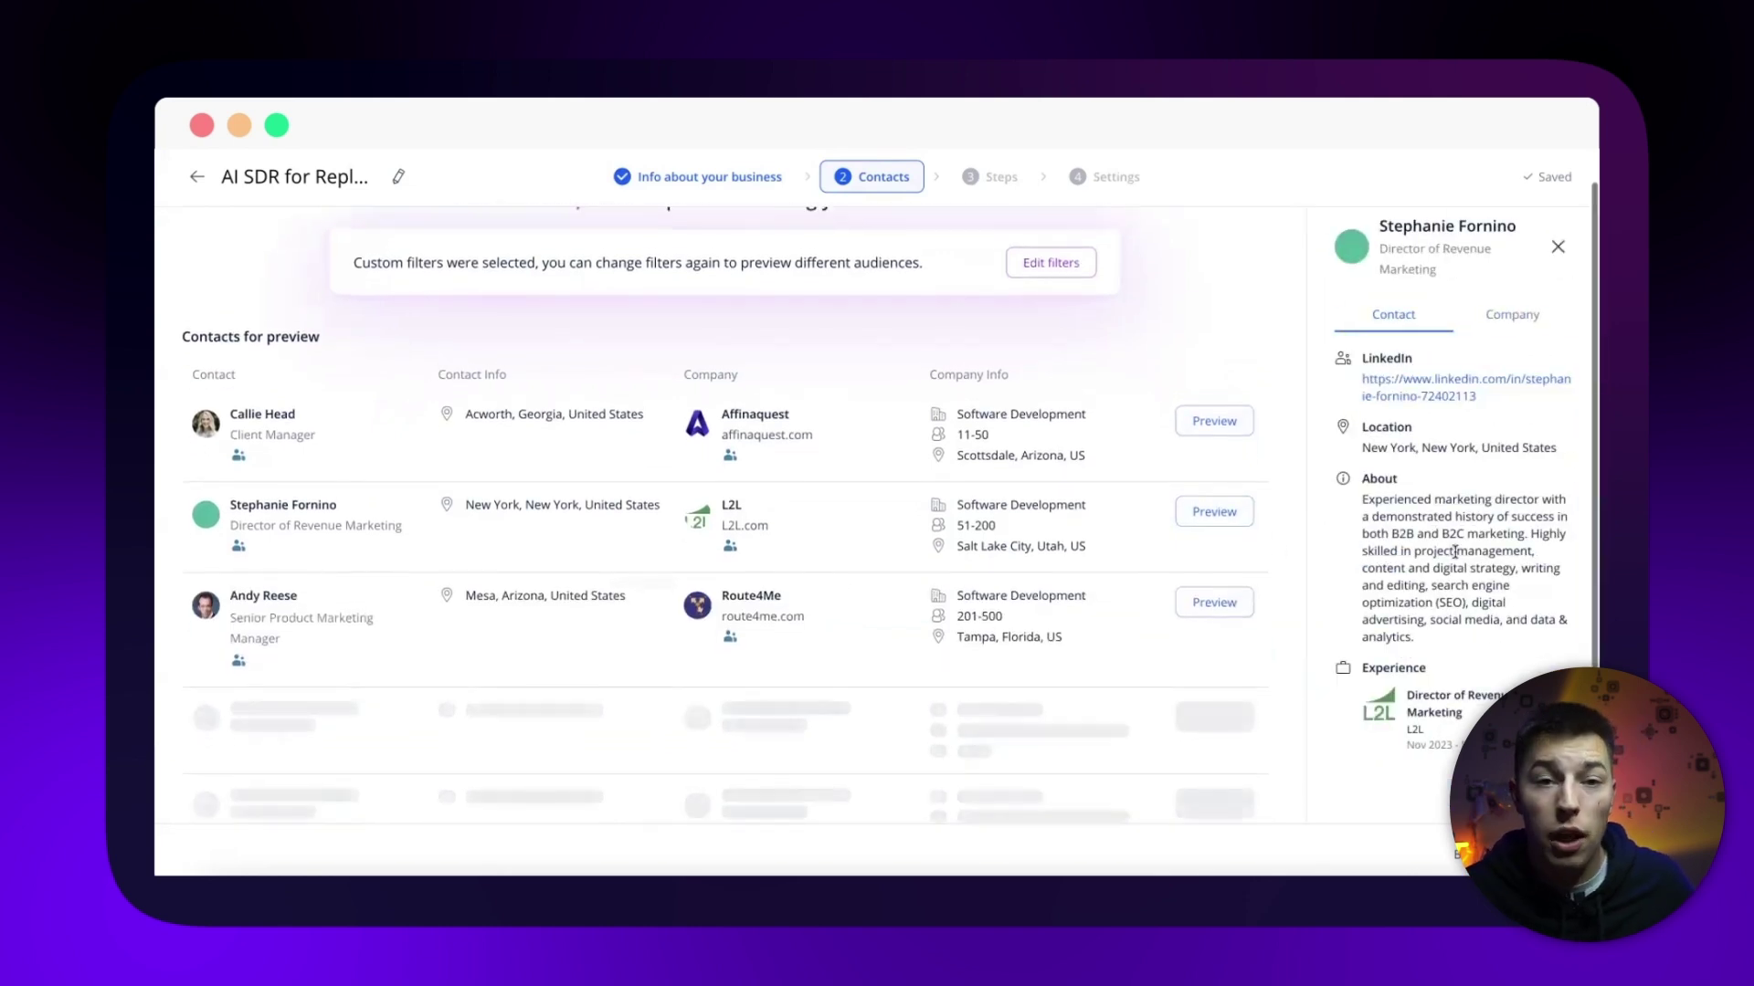
left_click(1509, 319)
scroll(1485, 474, "down", 5)
scroll(1485, 474, "down", 3)
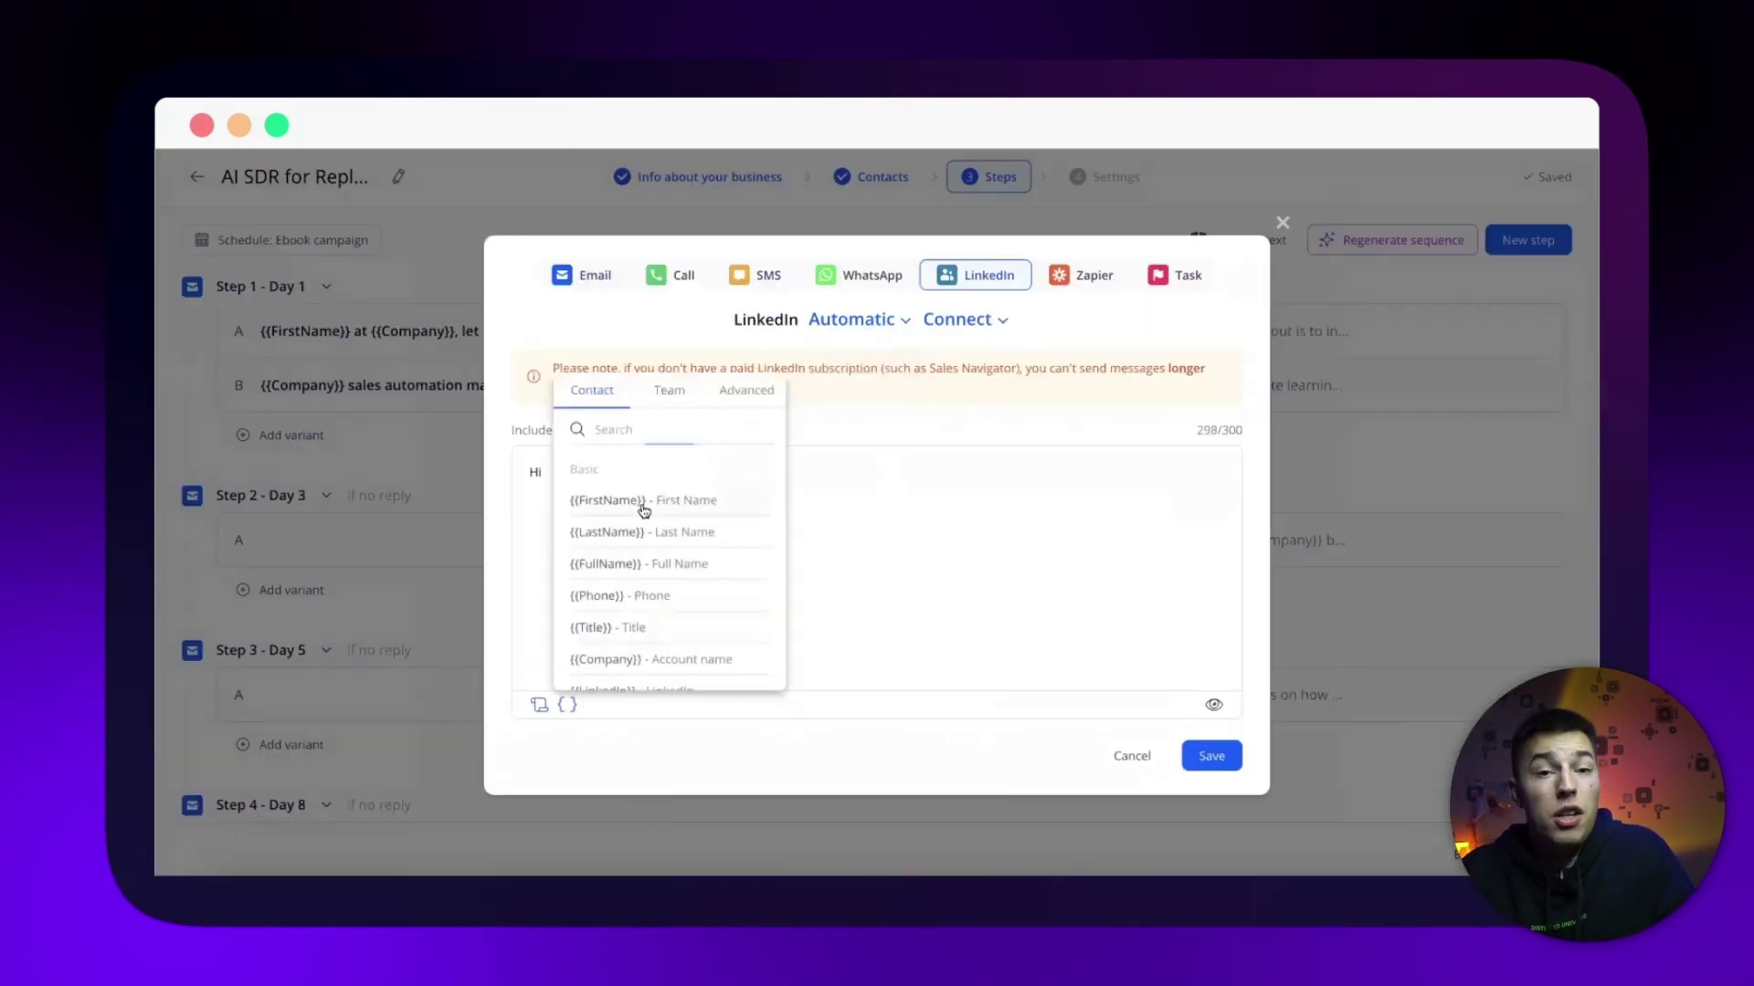
Step: Add the recipient's first name to the LinkedIn connect note and set its delay to 1 day
left_click(639, 505)
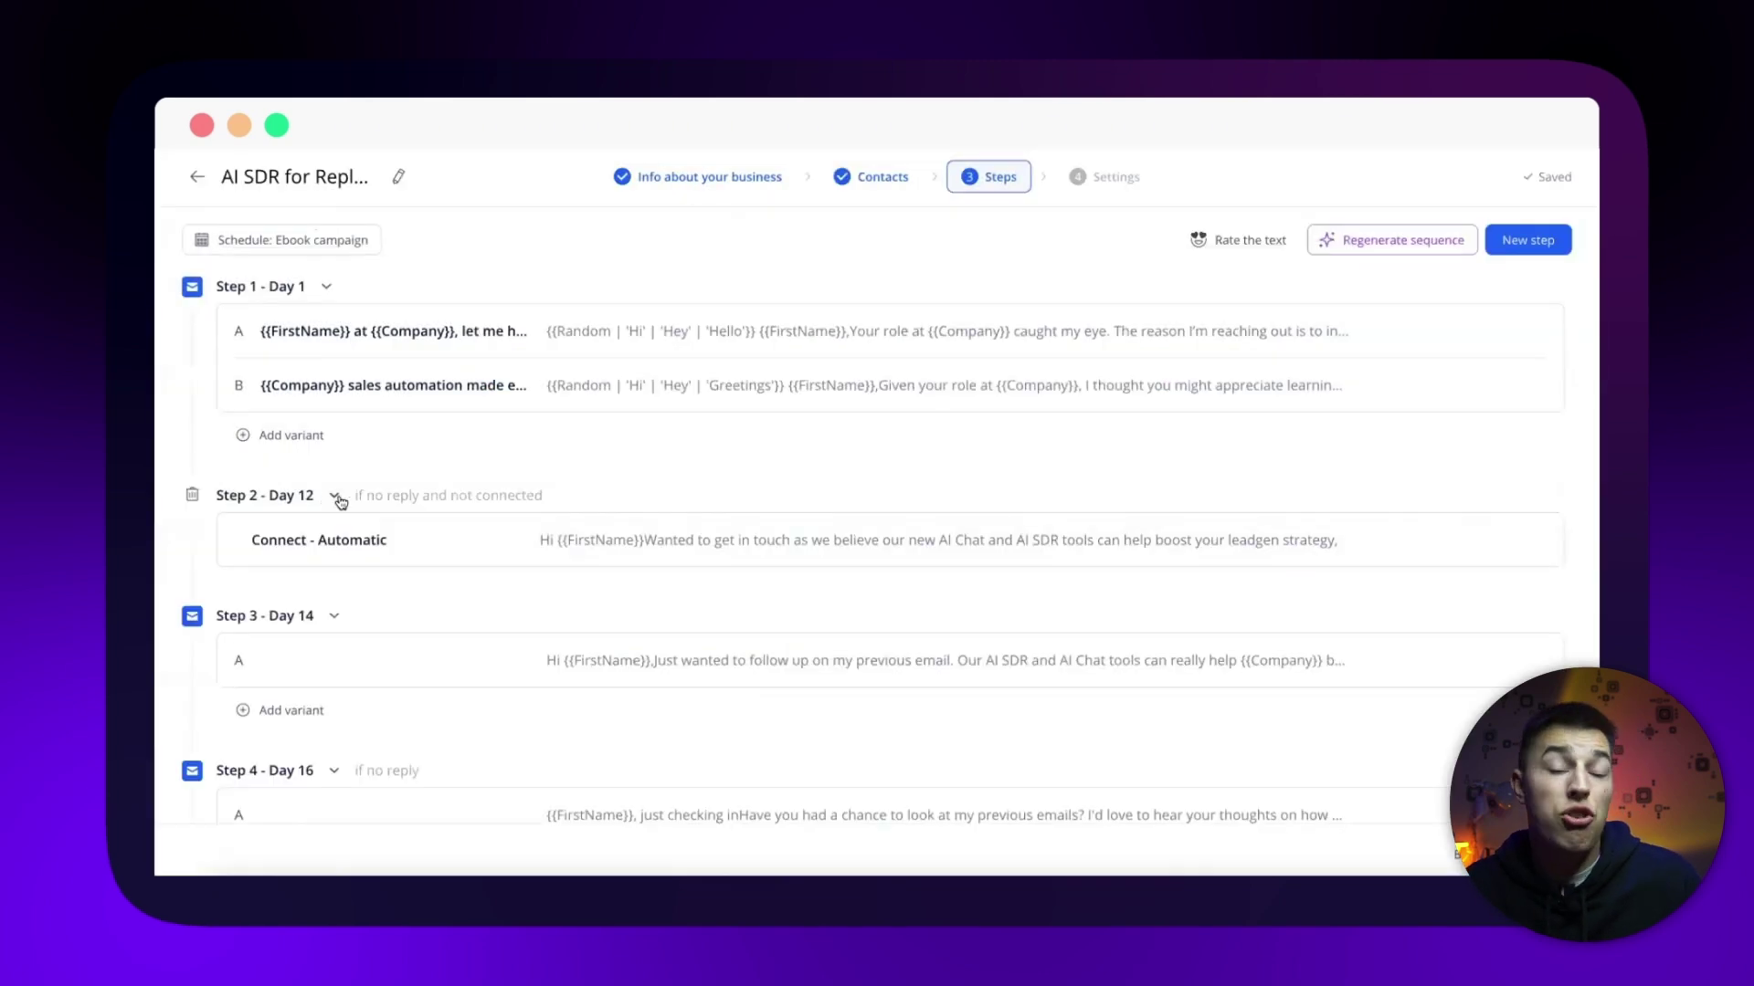
left_click(336, 499)
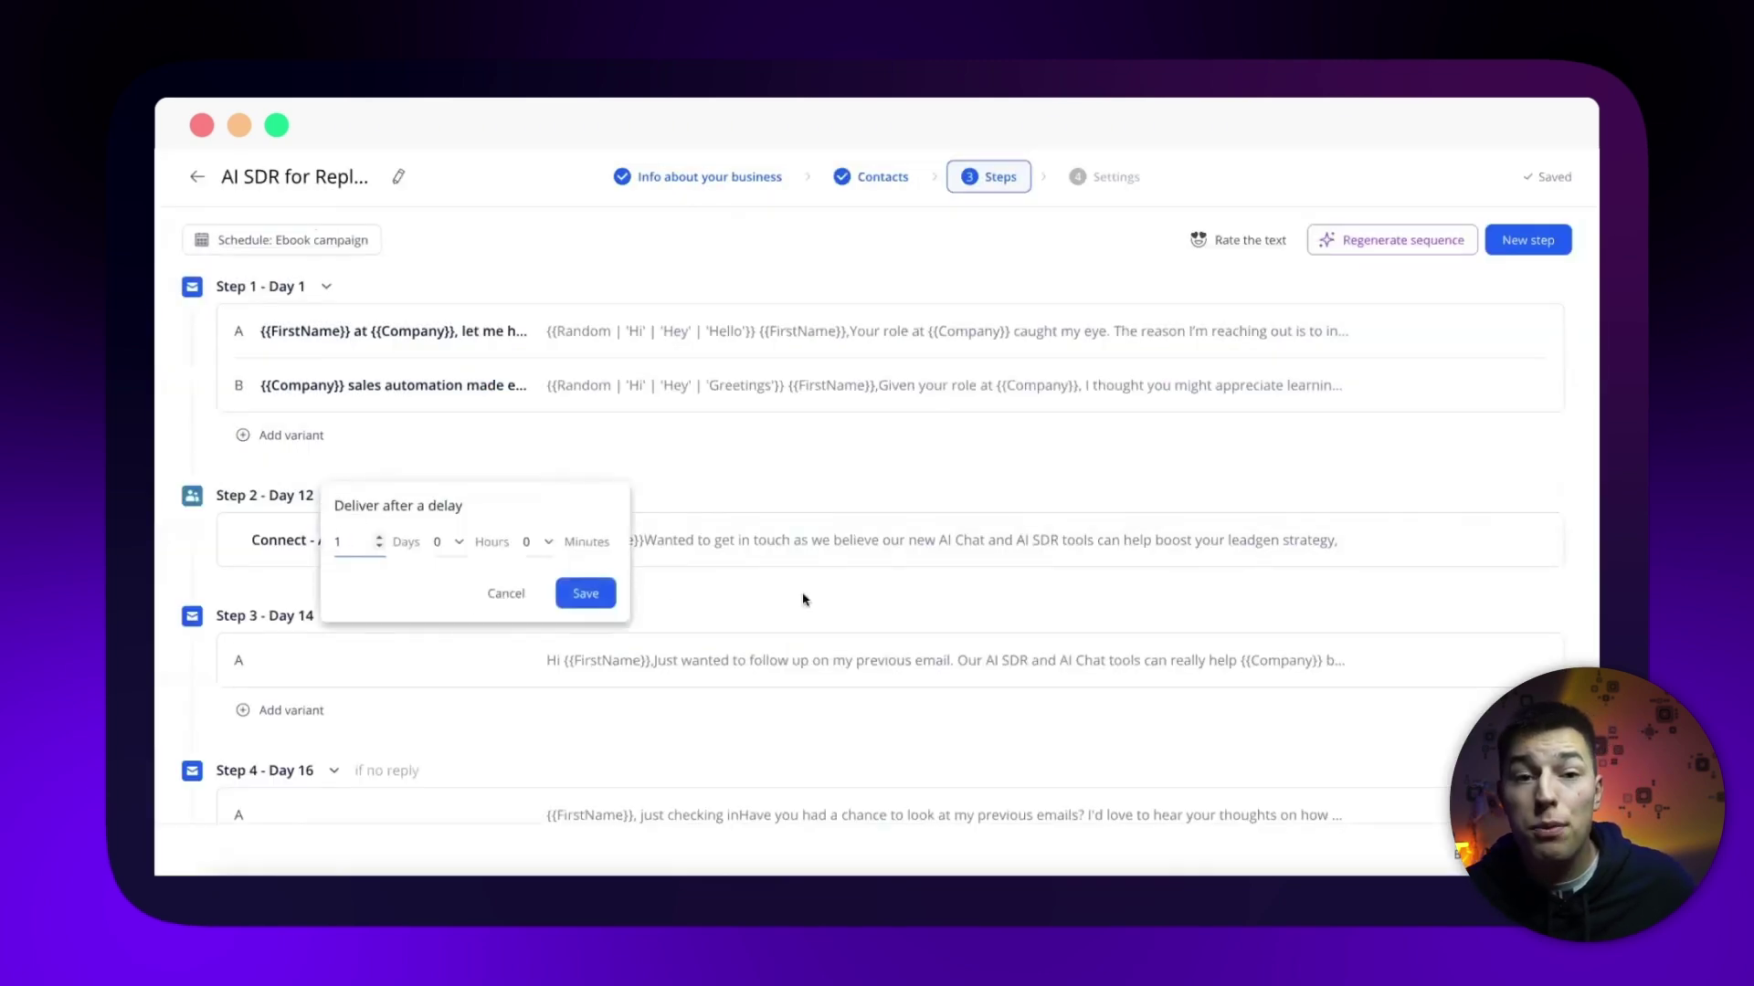
left_click(586, 593)
Step: Open the final email step (Step 6) for editing
scroll(587, 579, "down", 5)
scroll(1144, 695, "up", 5)
scroll(1145, 694, "down", 5)
left_click(978, 716)
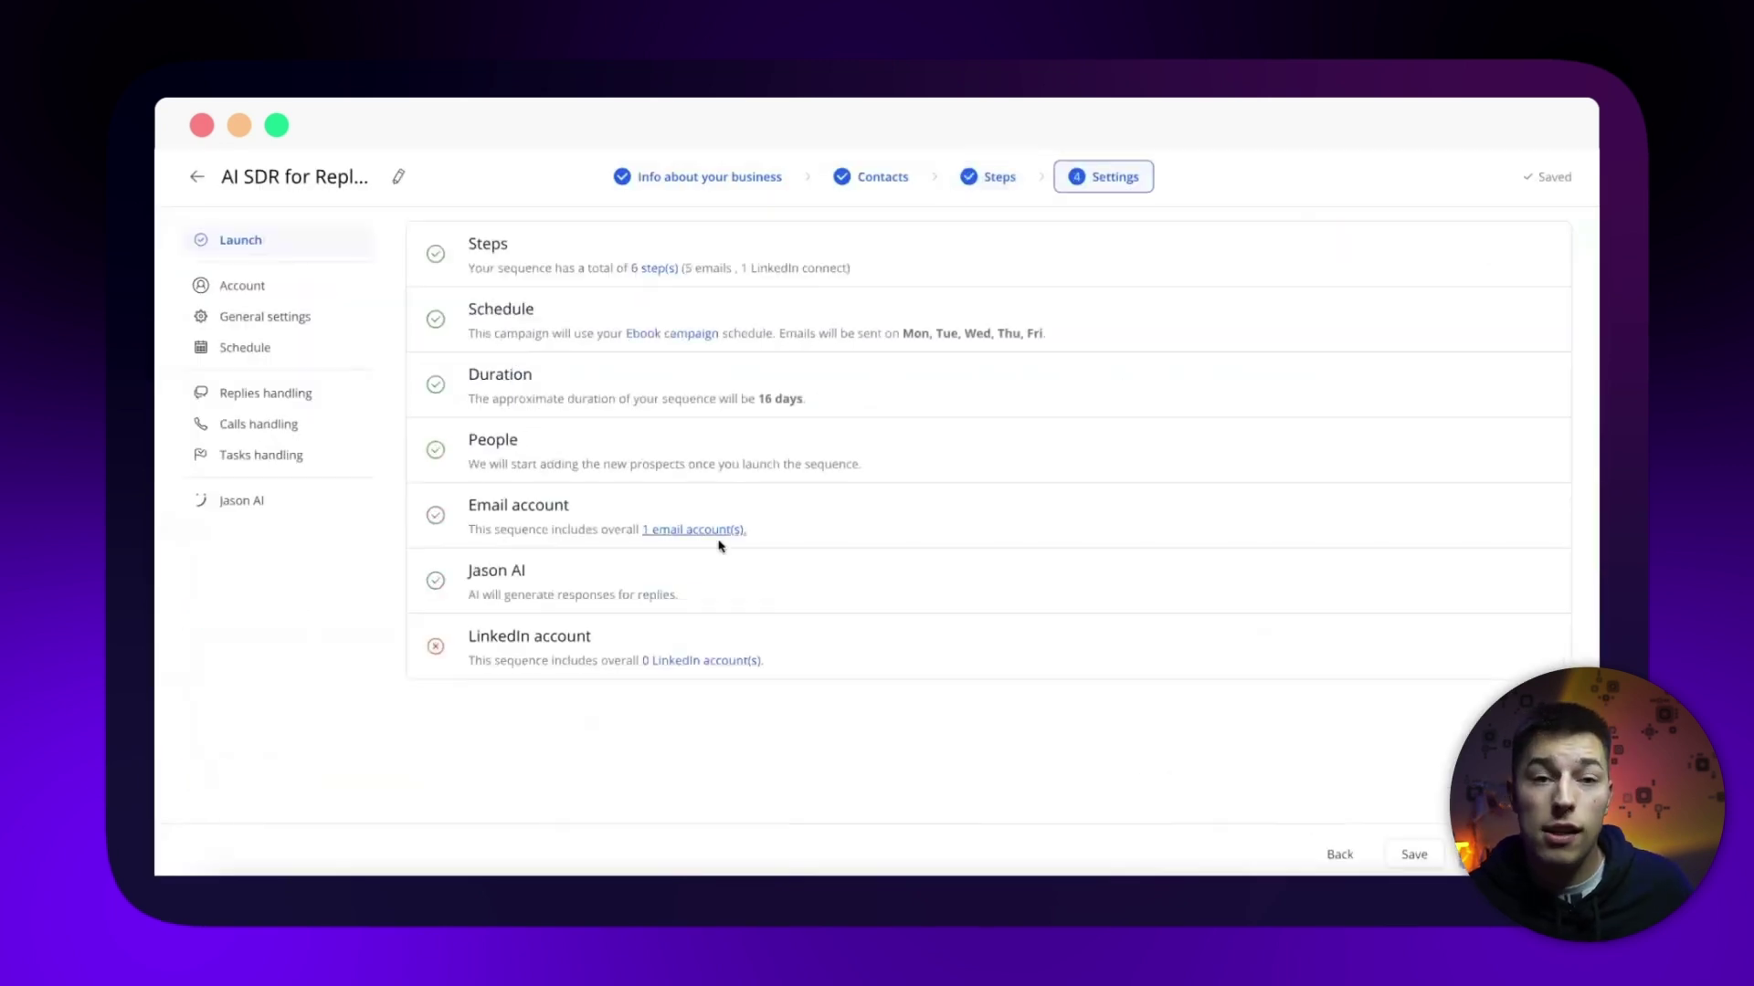
Step: In Jason AI settings, browse Outbound sales prompts, pick Customer feedback and view its sample email
left_click(305, 503)
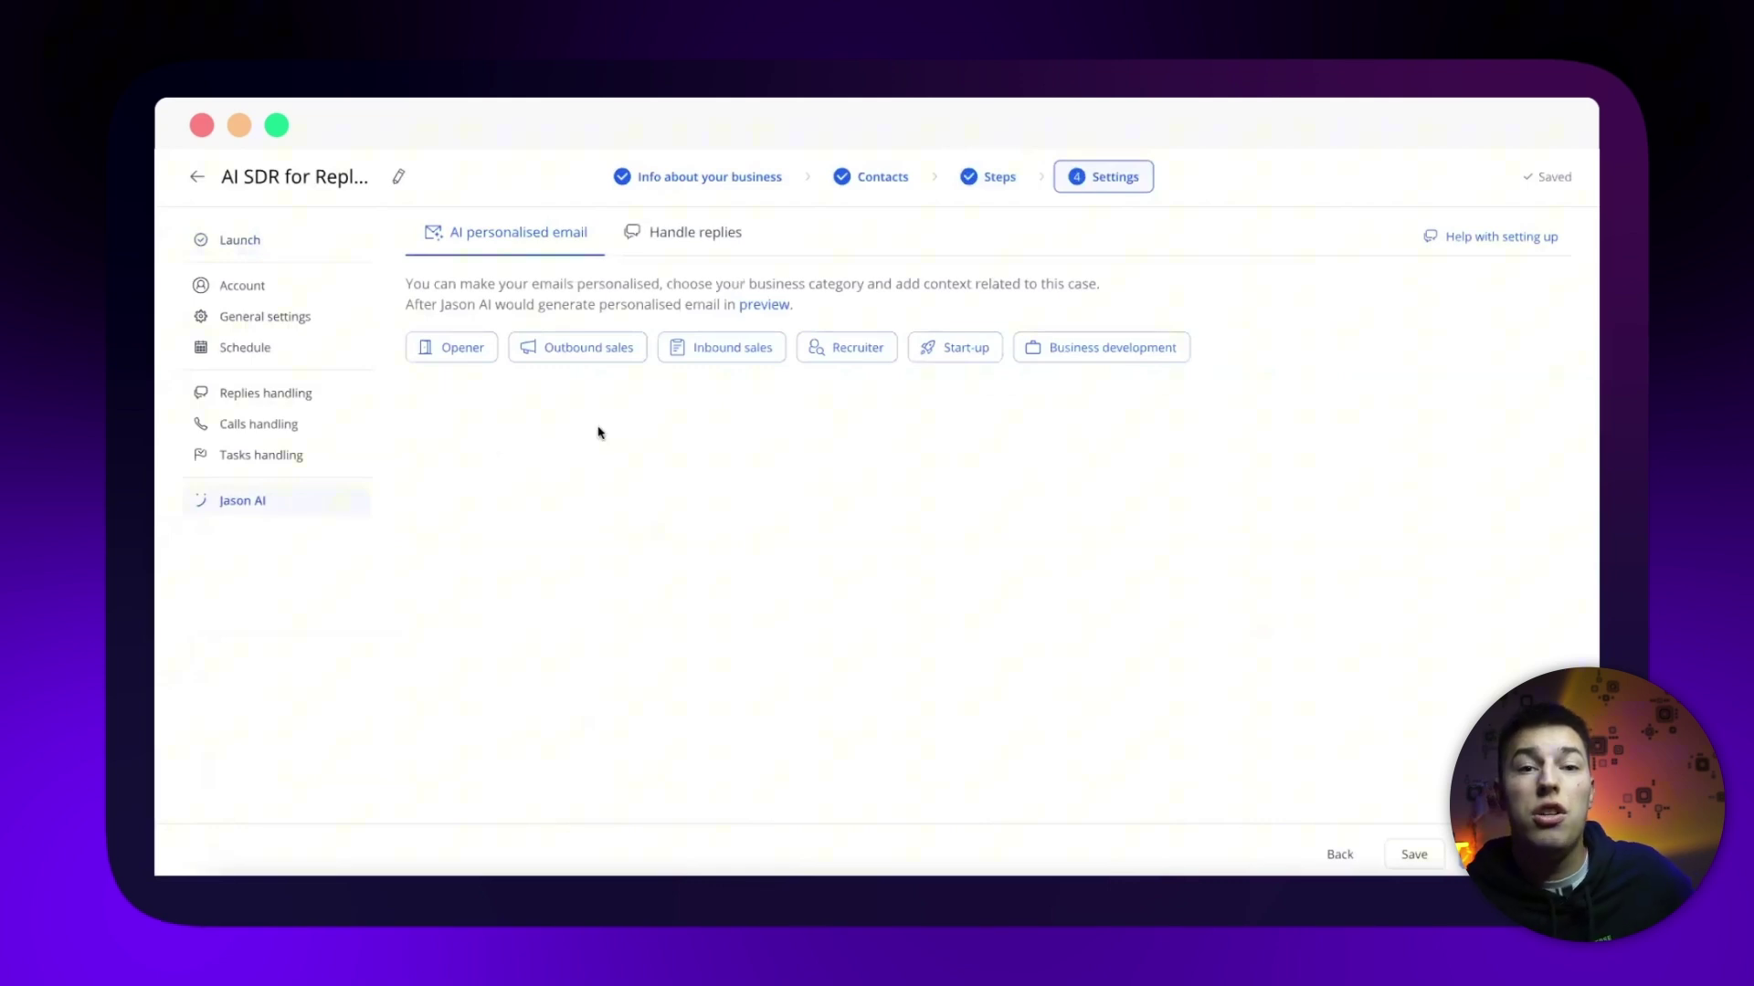
left_click(579, 354)
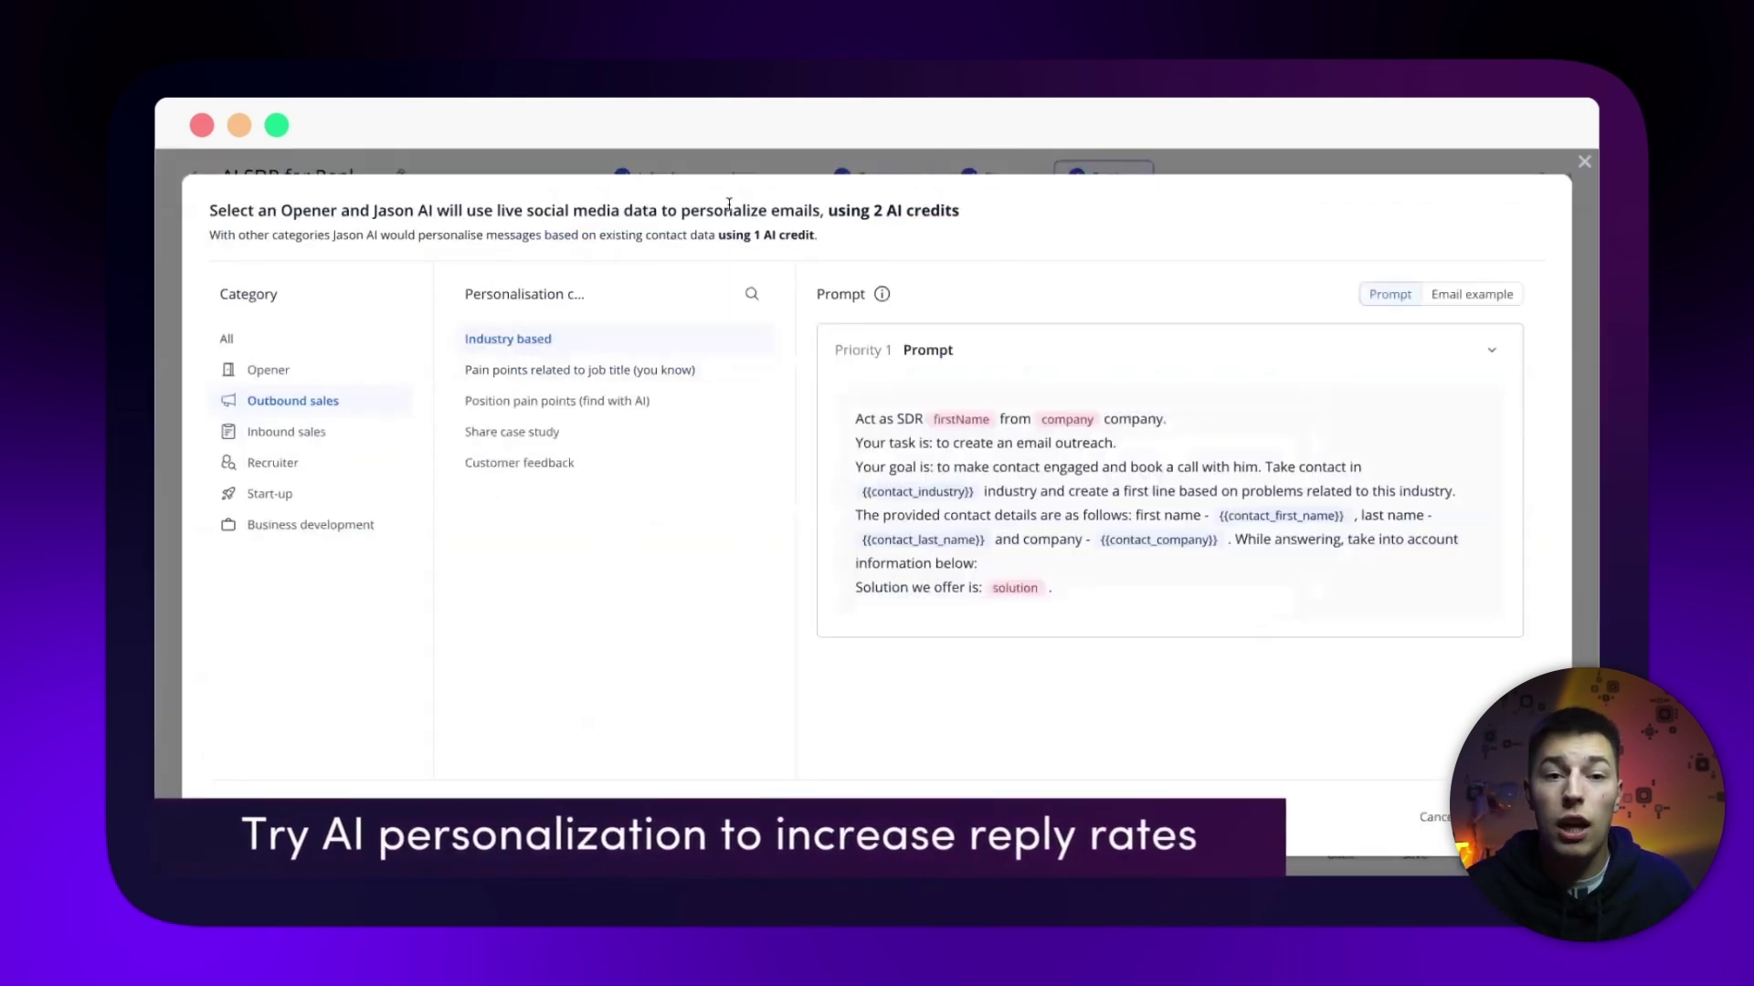
left_click(615, 370)
left_click(612, 401)
left_click(587, 459)
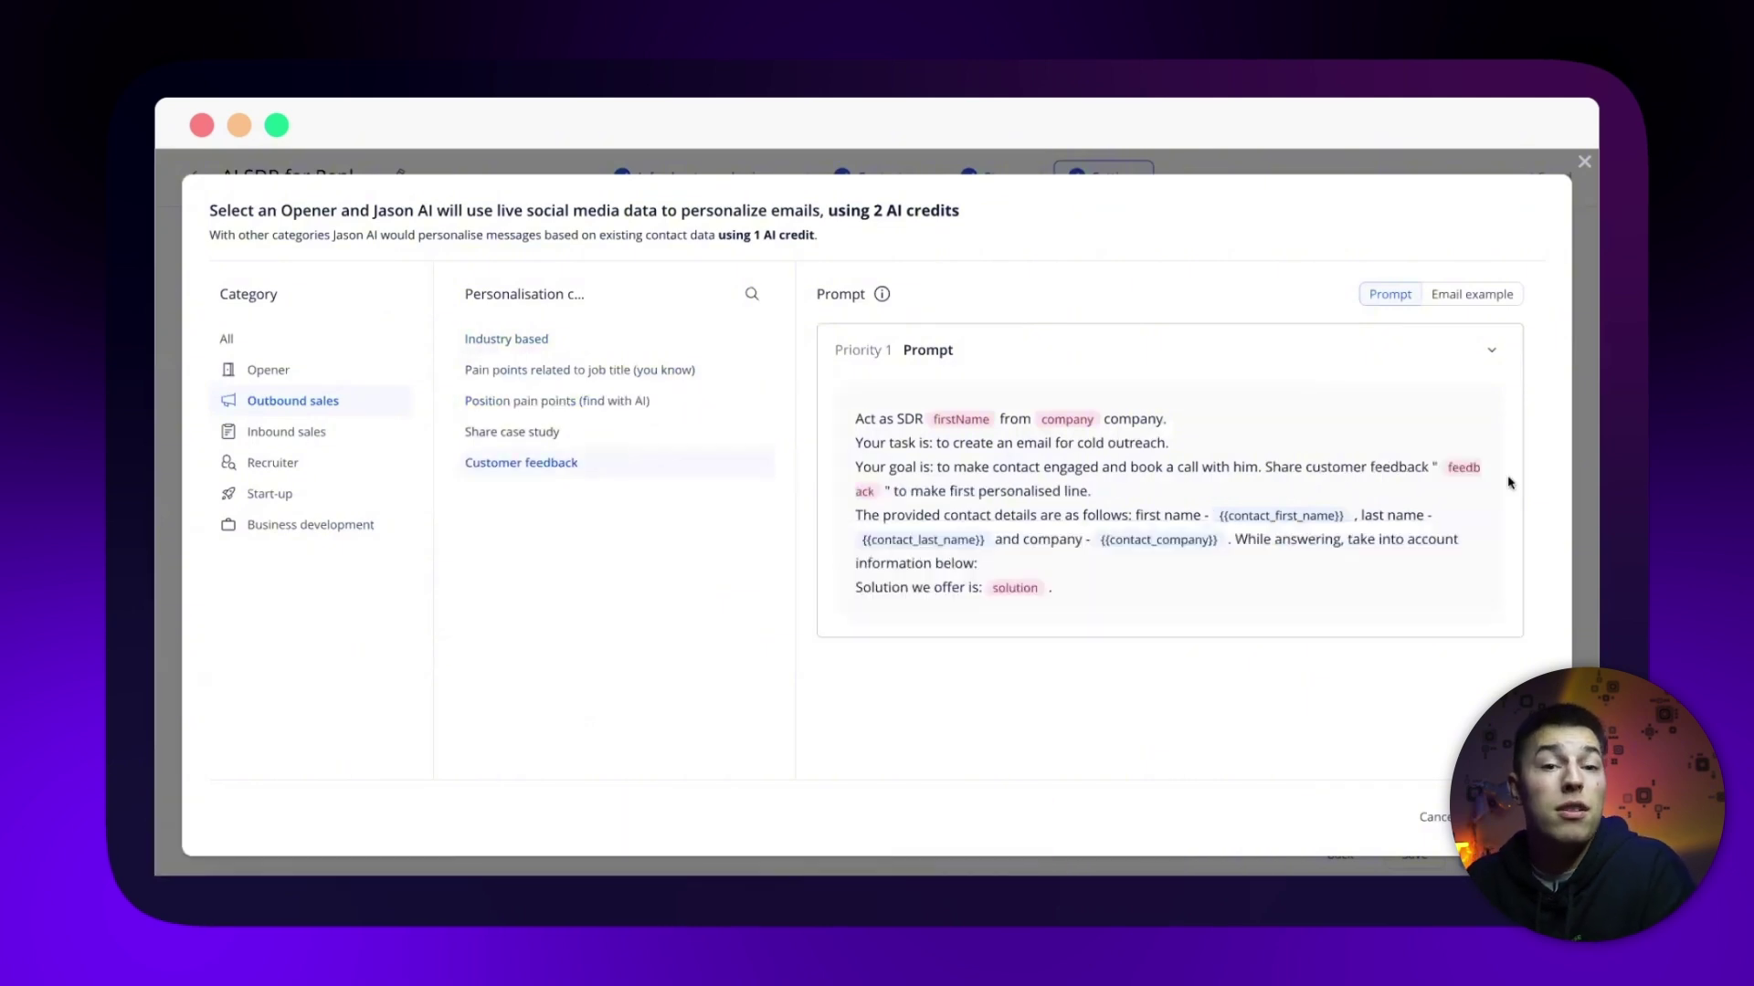
left_click(1498, 297)
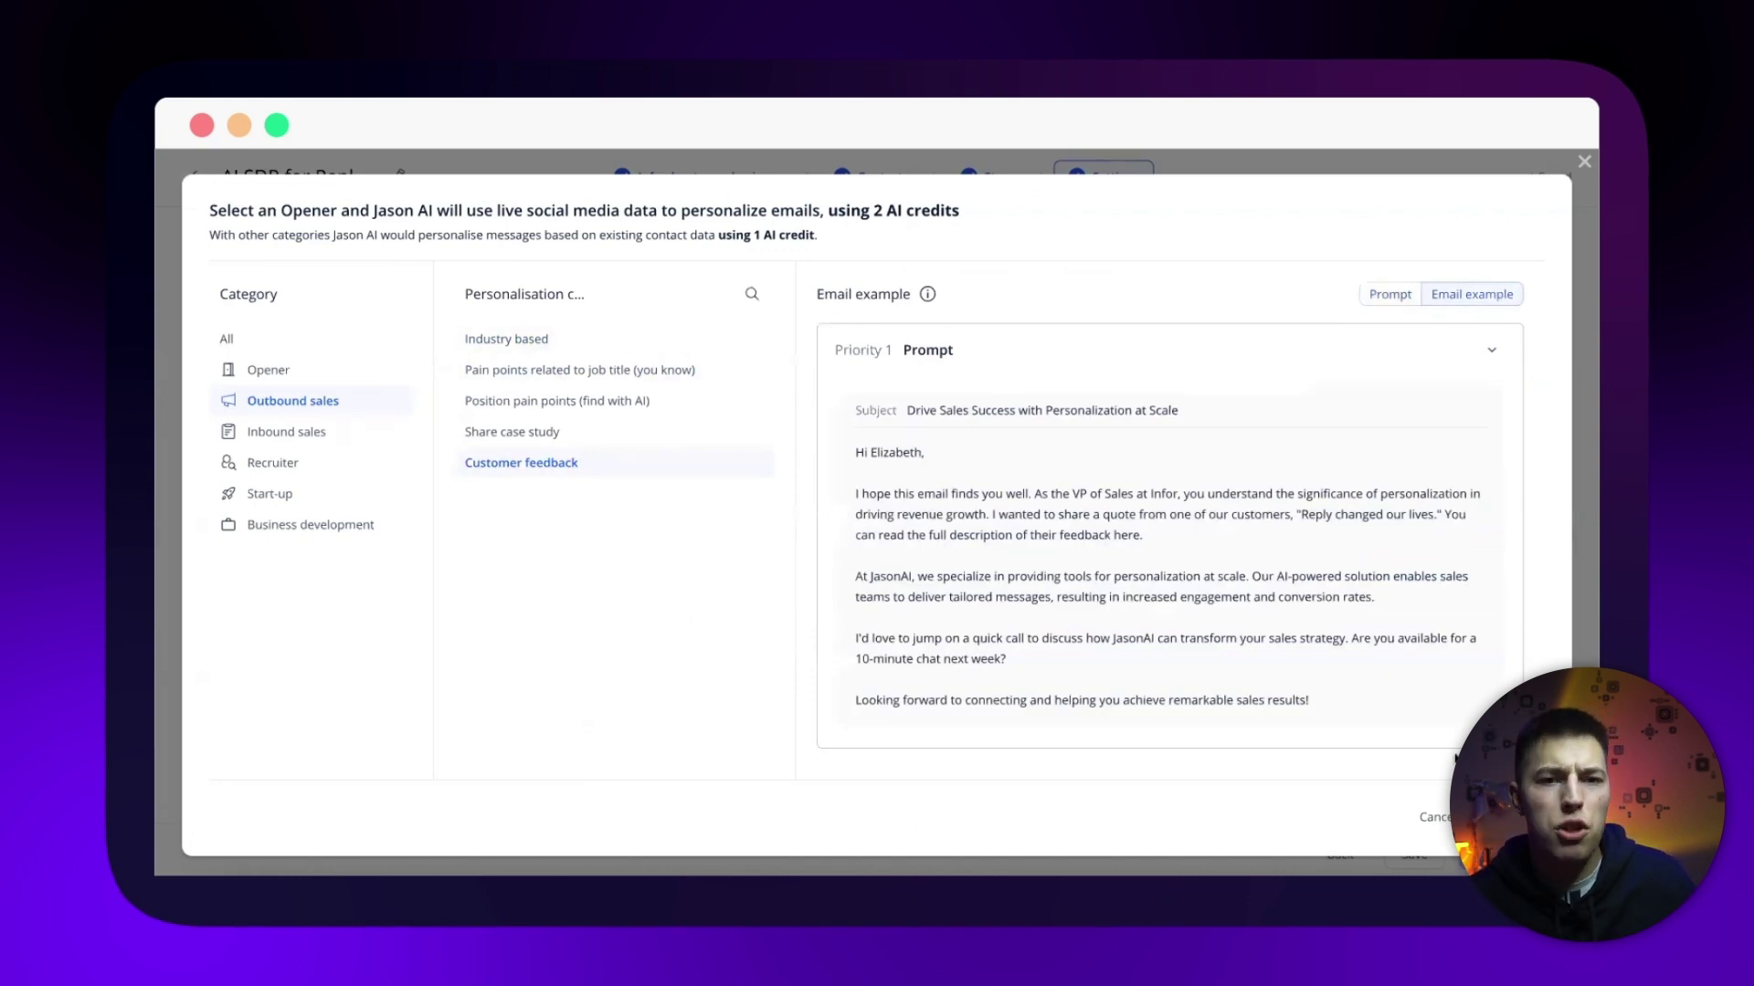
Step: Paste the prepared product details as additional context in the Handle replies settings
left_click(1434, 818)
left_click(703, 233)
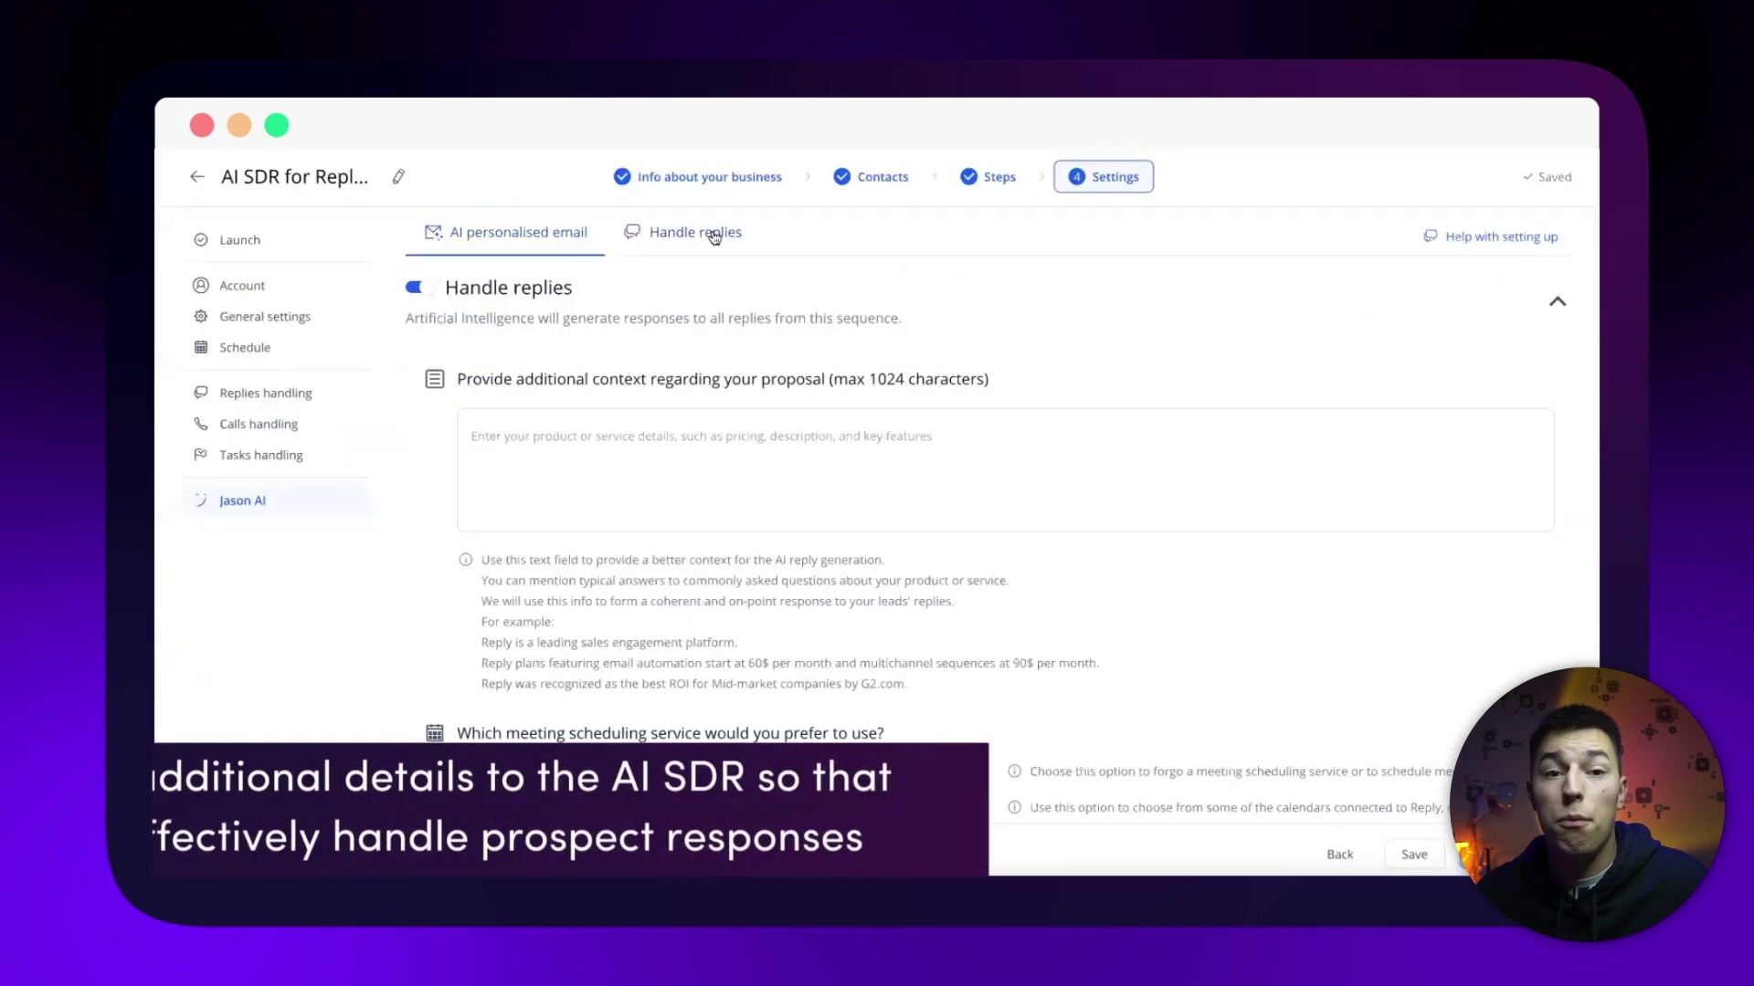
left_click(571, 439)
key("ctrl+v")
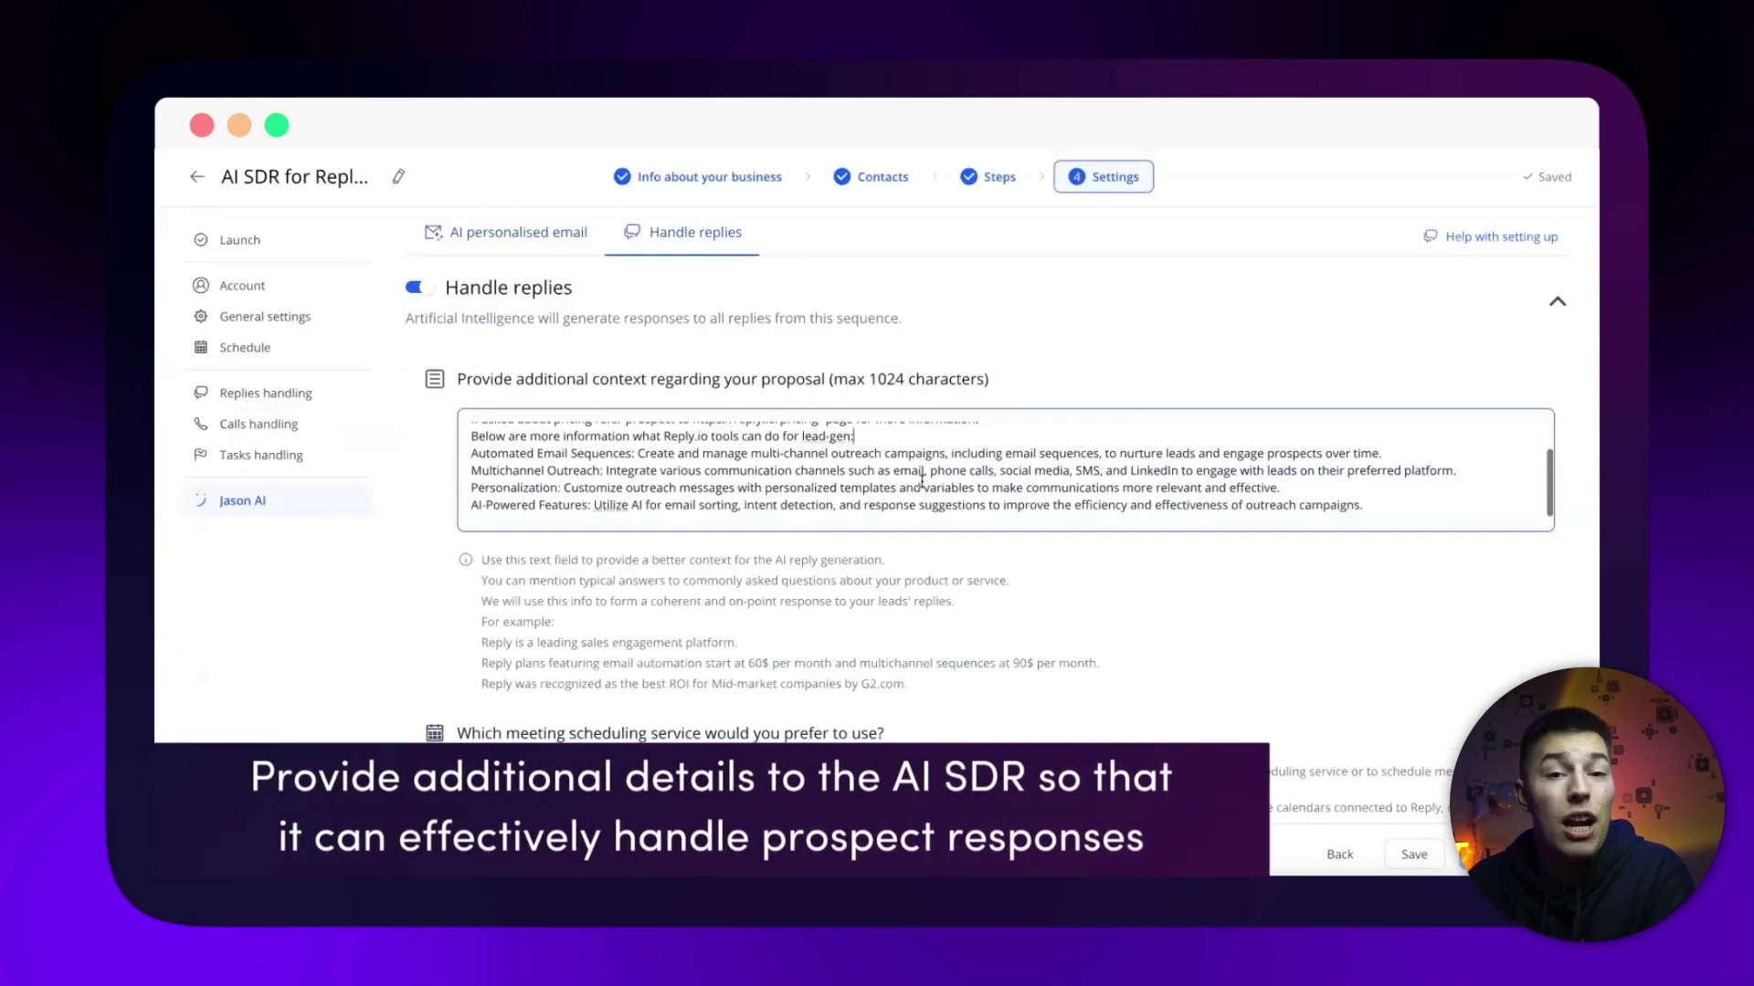
scroll(946, 624, "down", 3)
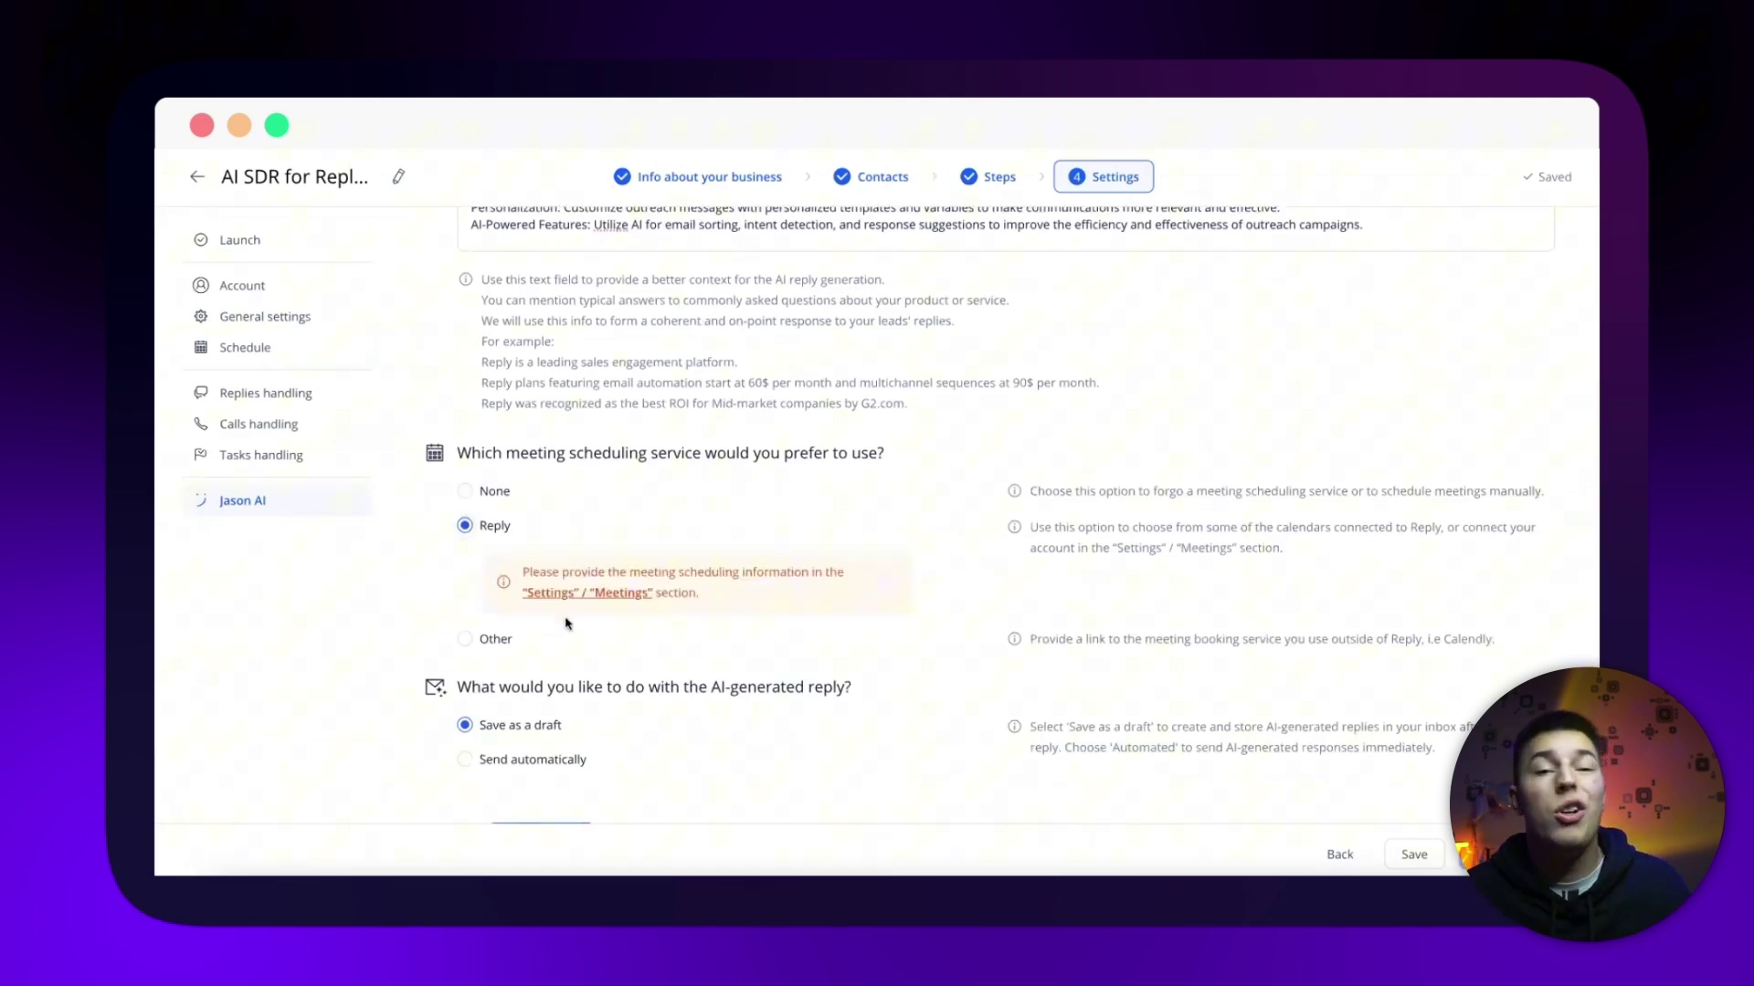
Step: Set meeting scheduling to None, save the reply settings, and save the sequence
left_click(464, 637)
scroll(720, 659, "down", 1)
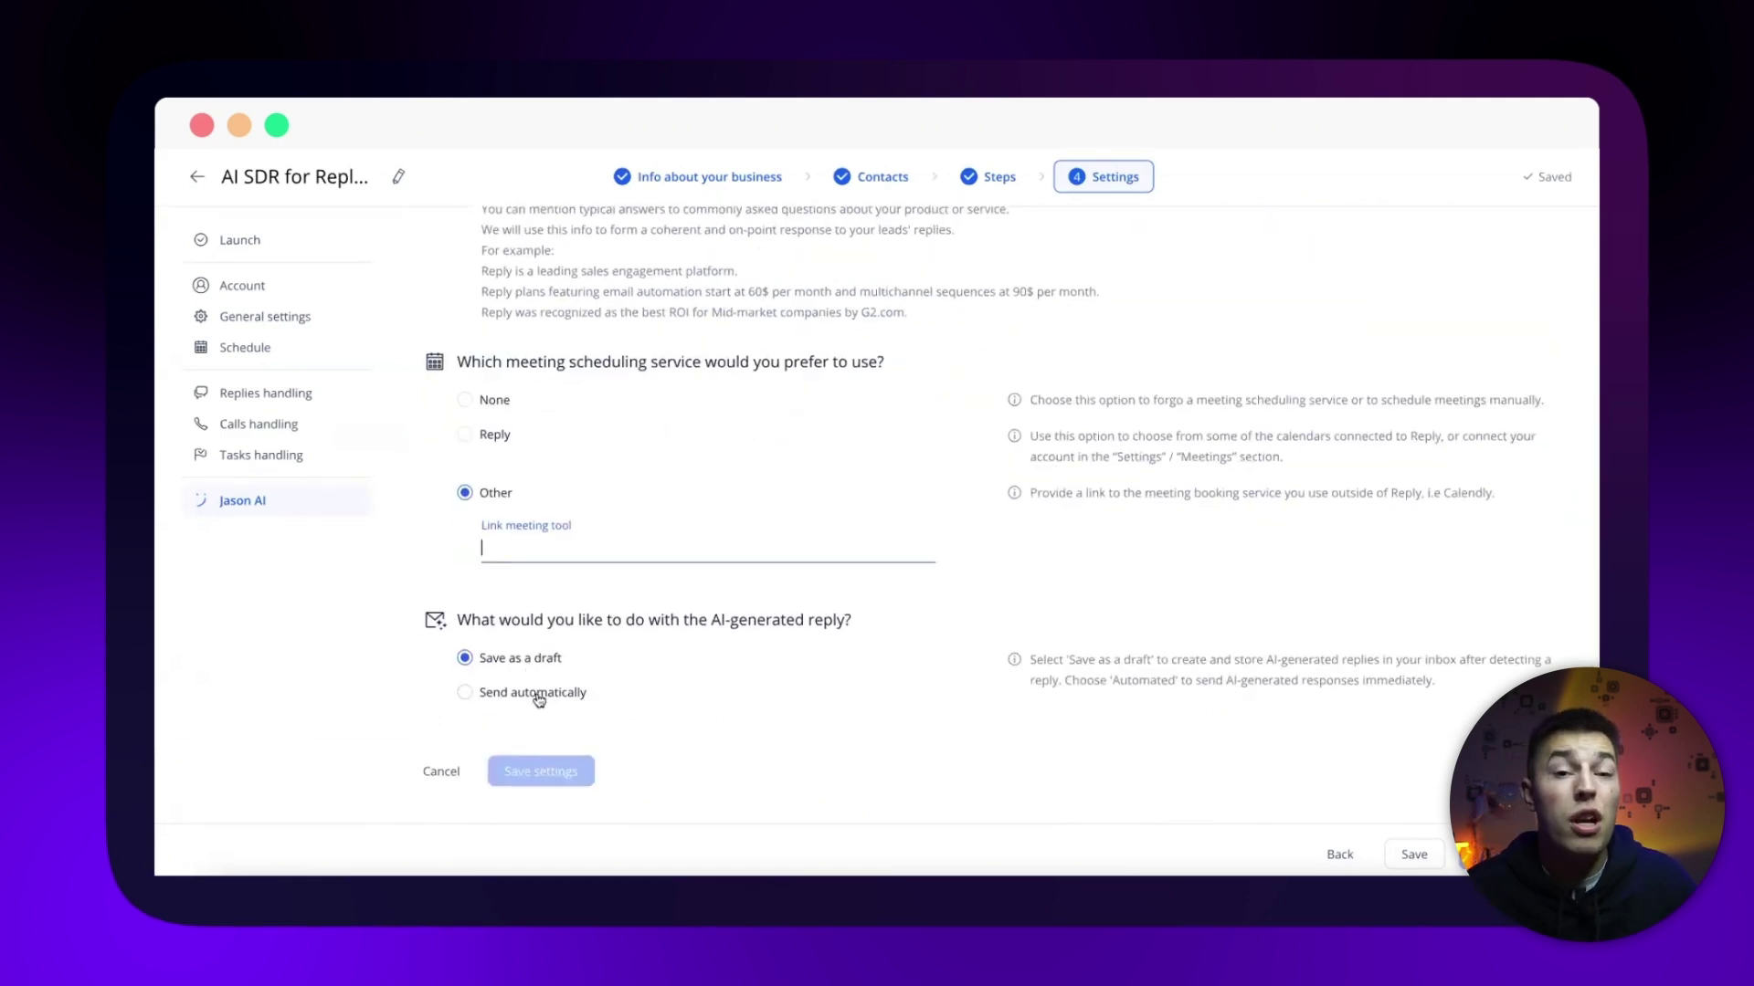
left_click(464, 399)
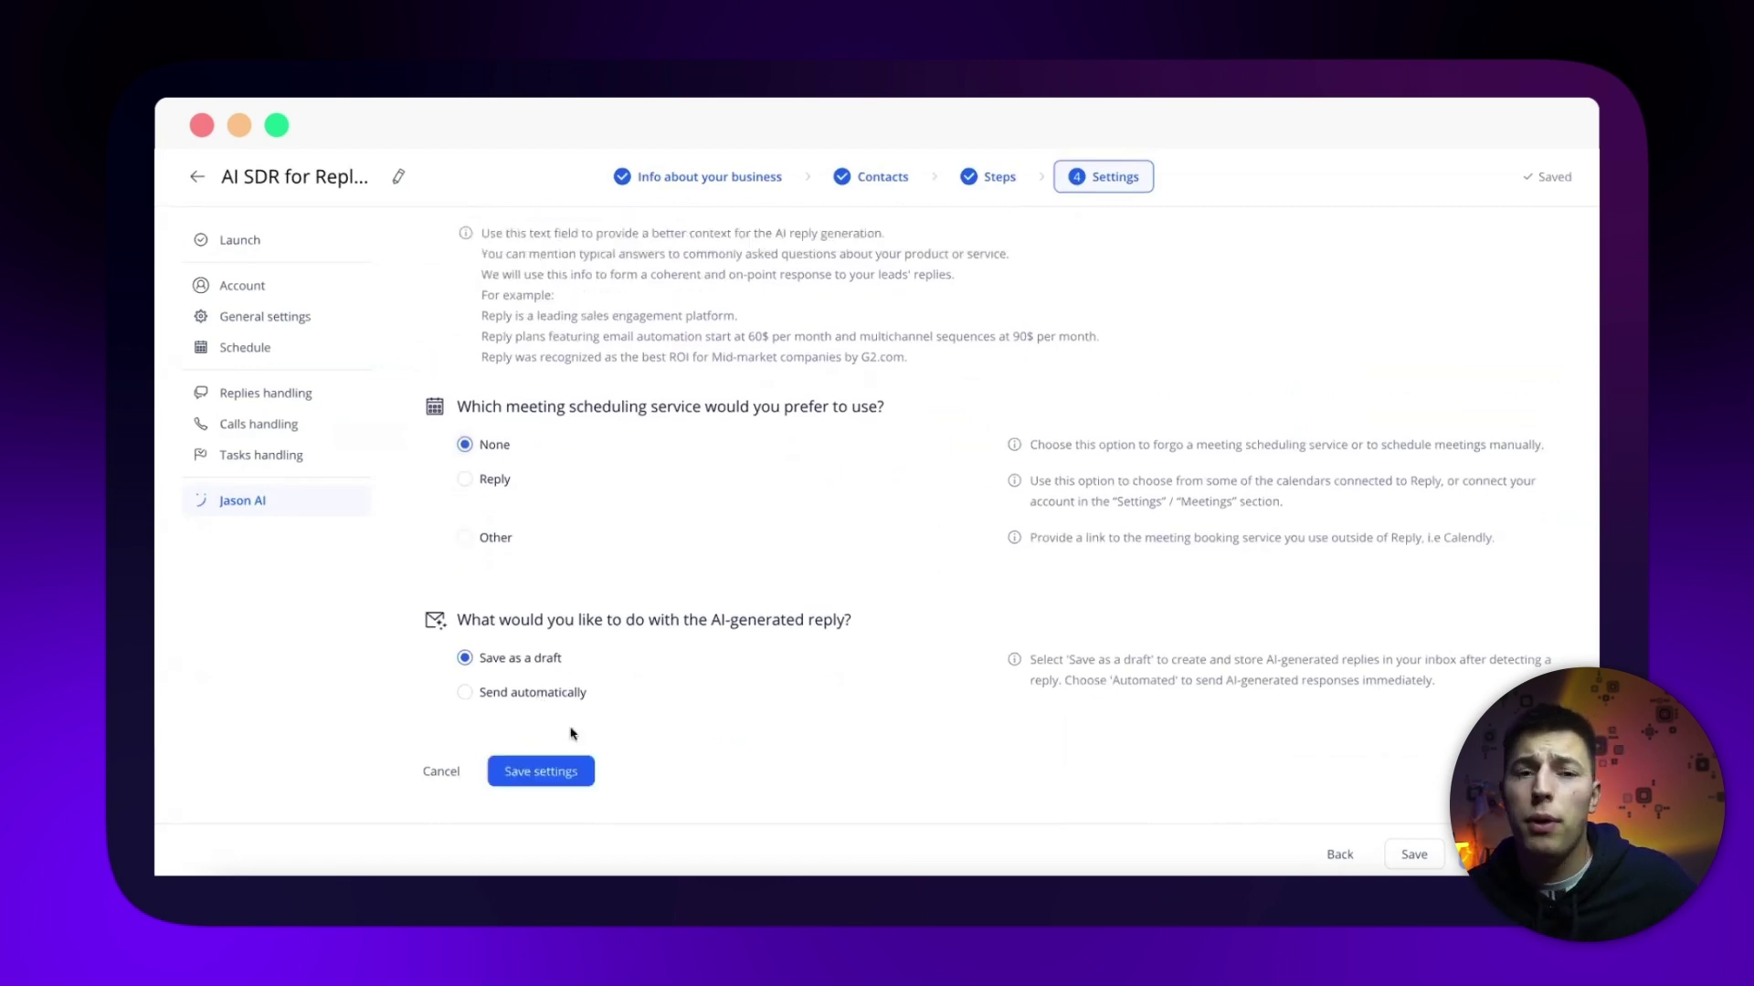
left_click(554, 779)
scroll(771, 618, "up", 4)
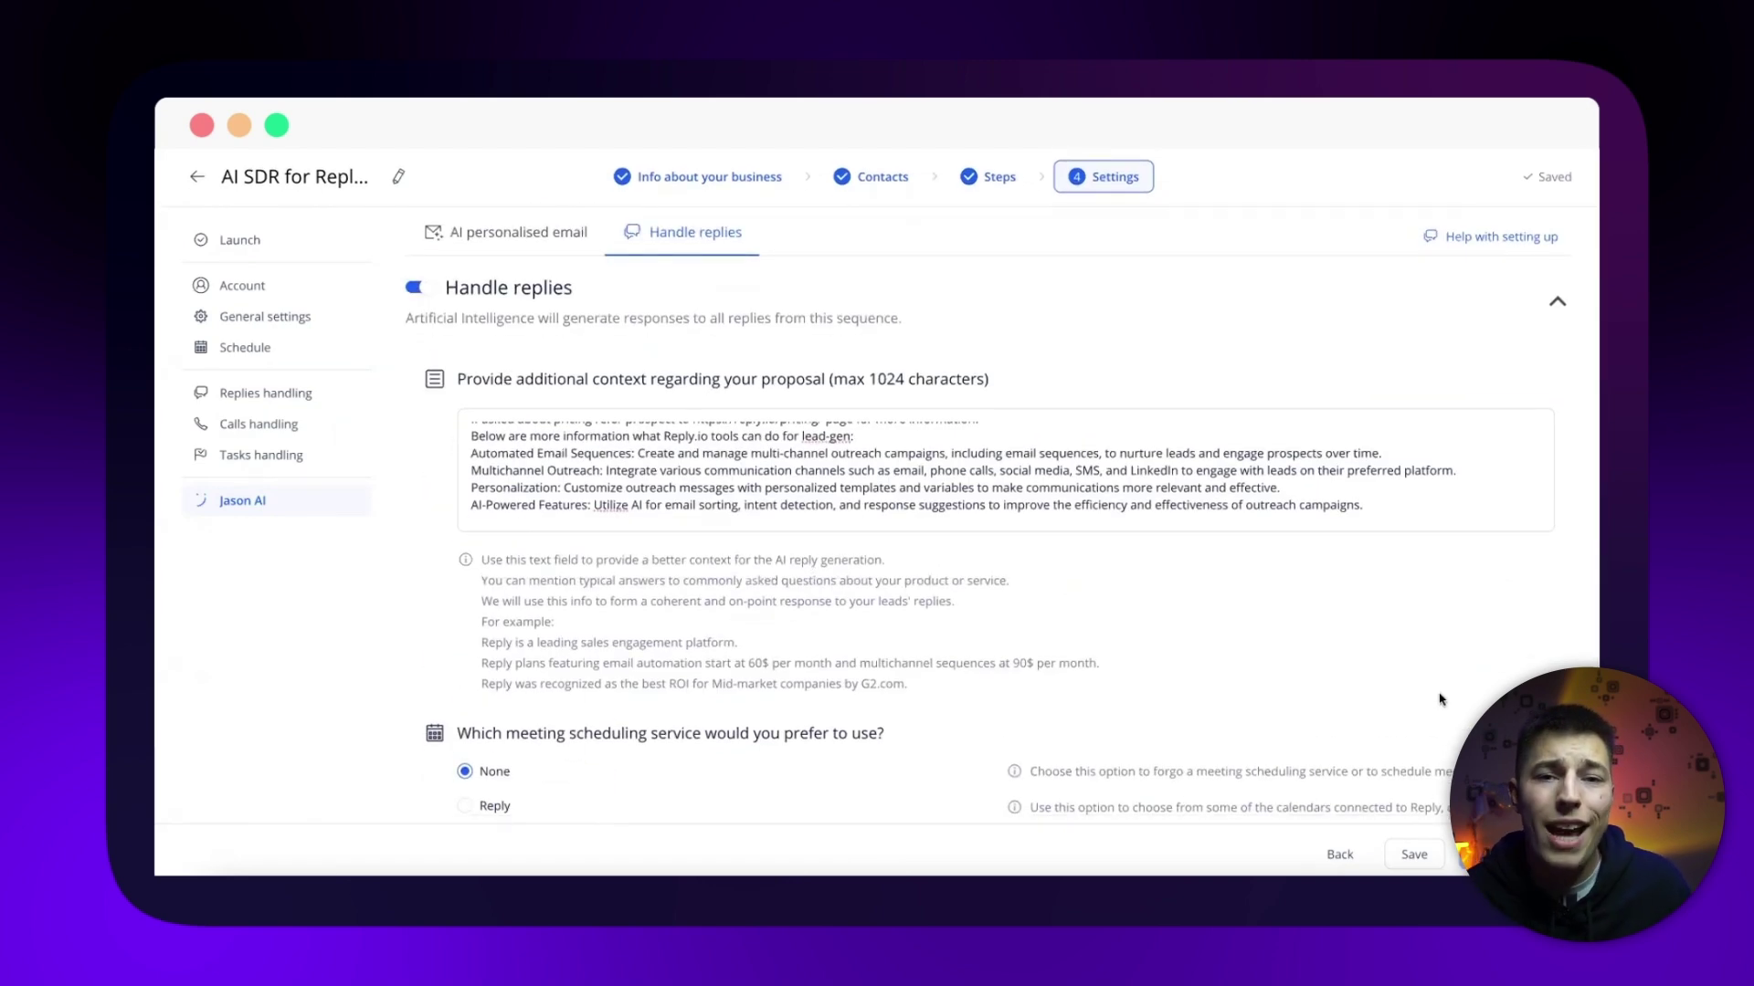
left_click(1415, 855)
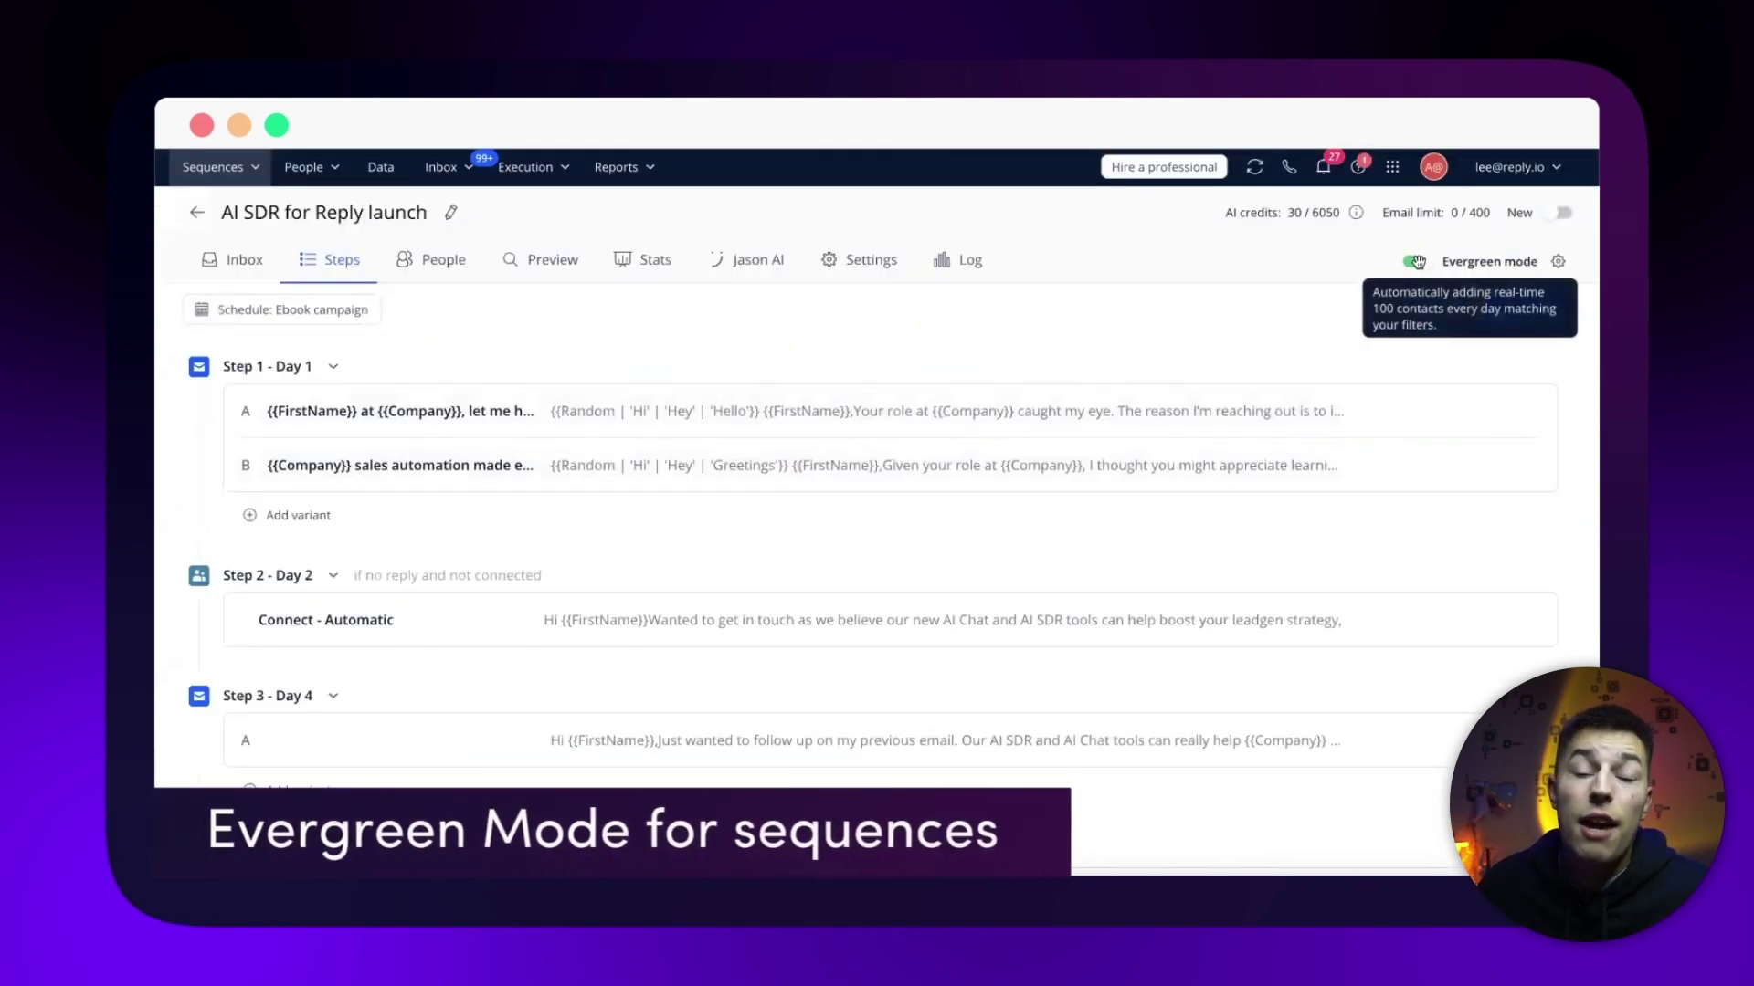
Step: Inspect the sequence's Evergreen auto-refill filters and Jason AI settings, then return to the sequences list
left_click(1265, 261)
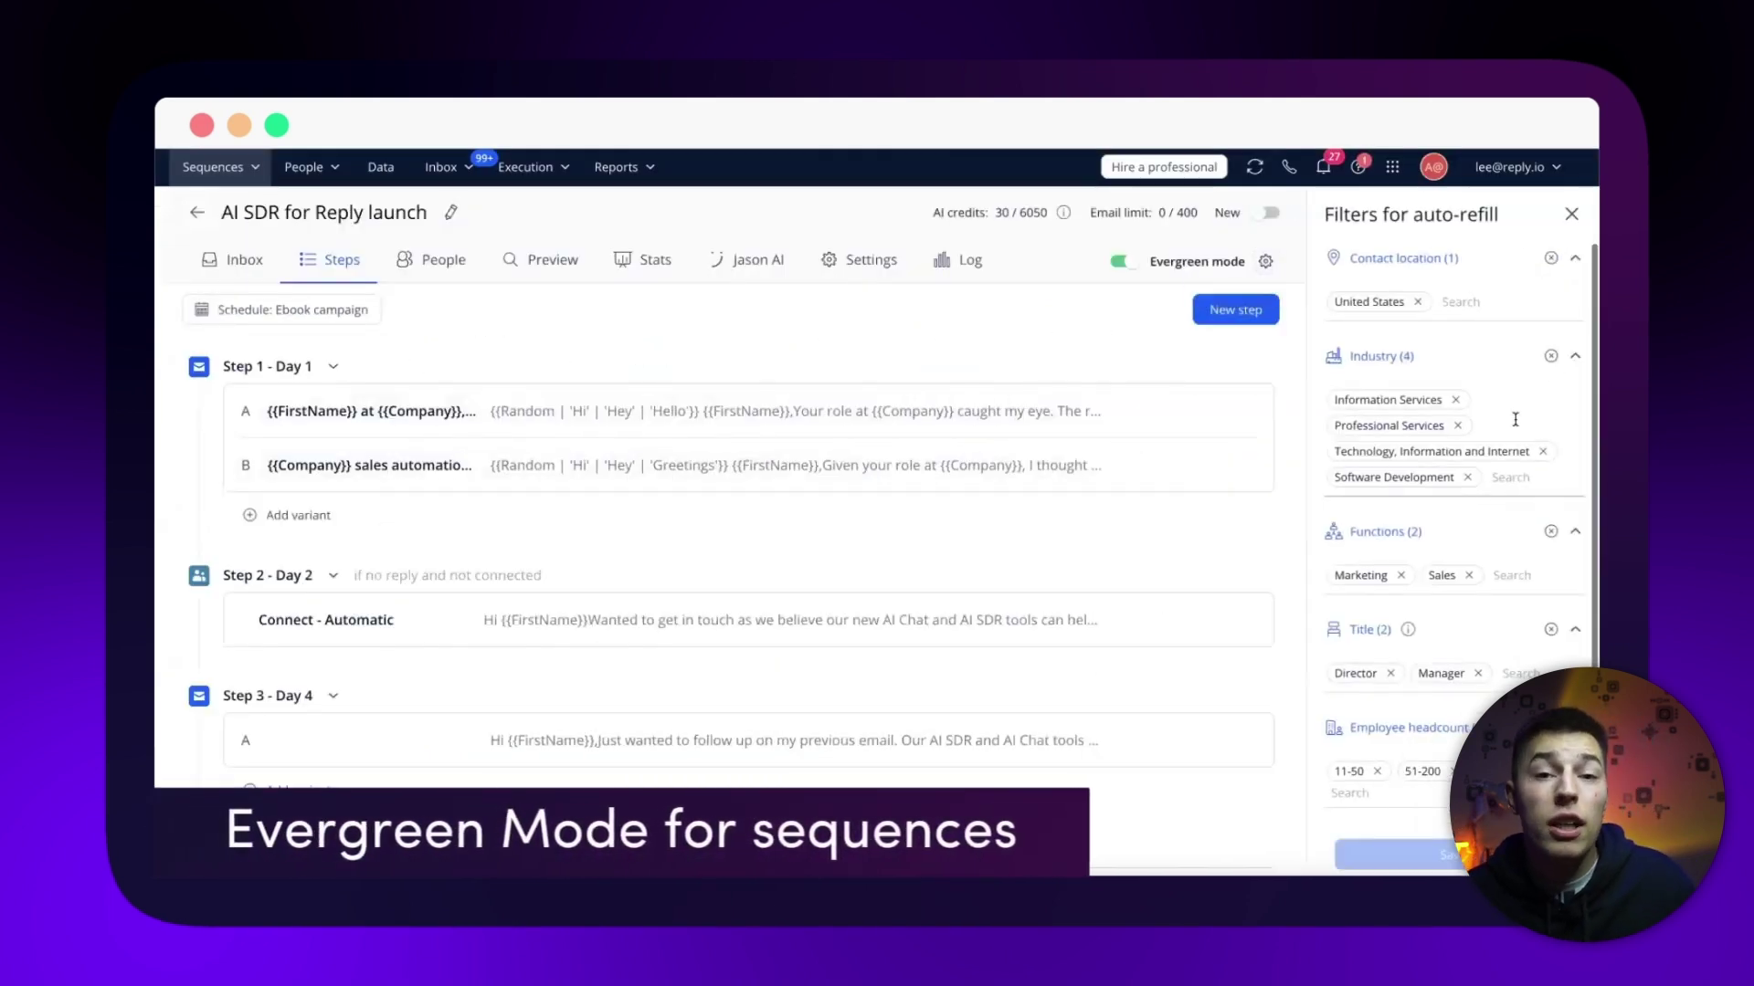
left_click(1572, 213)
left_click(747, 259)
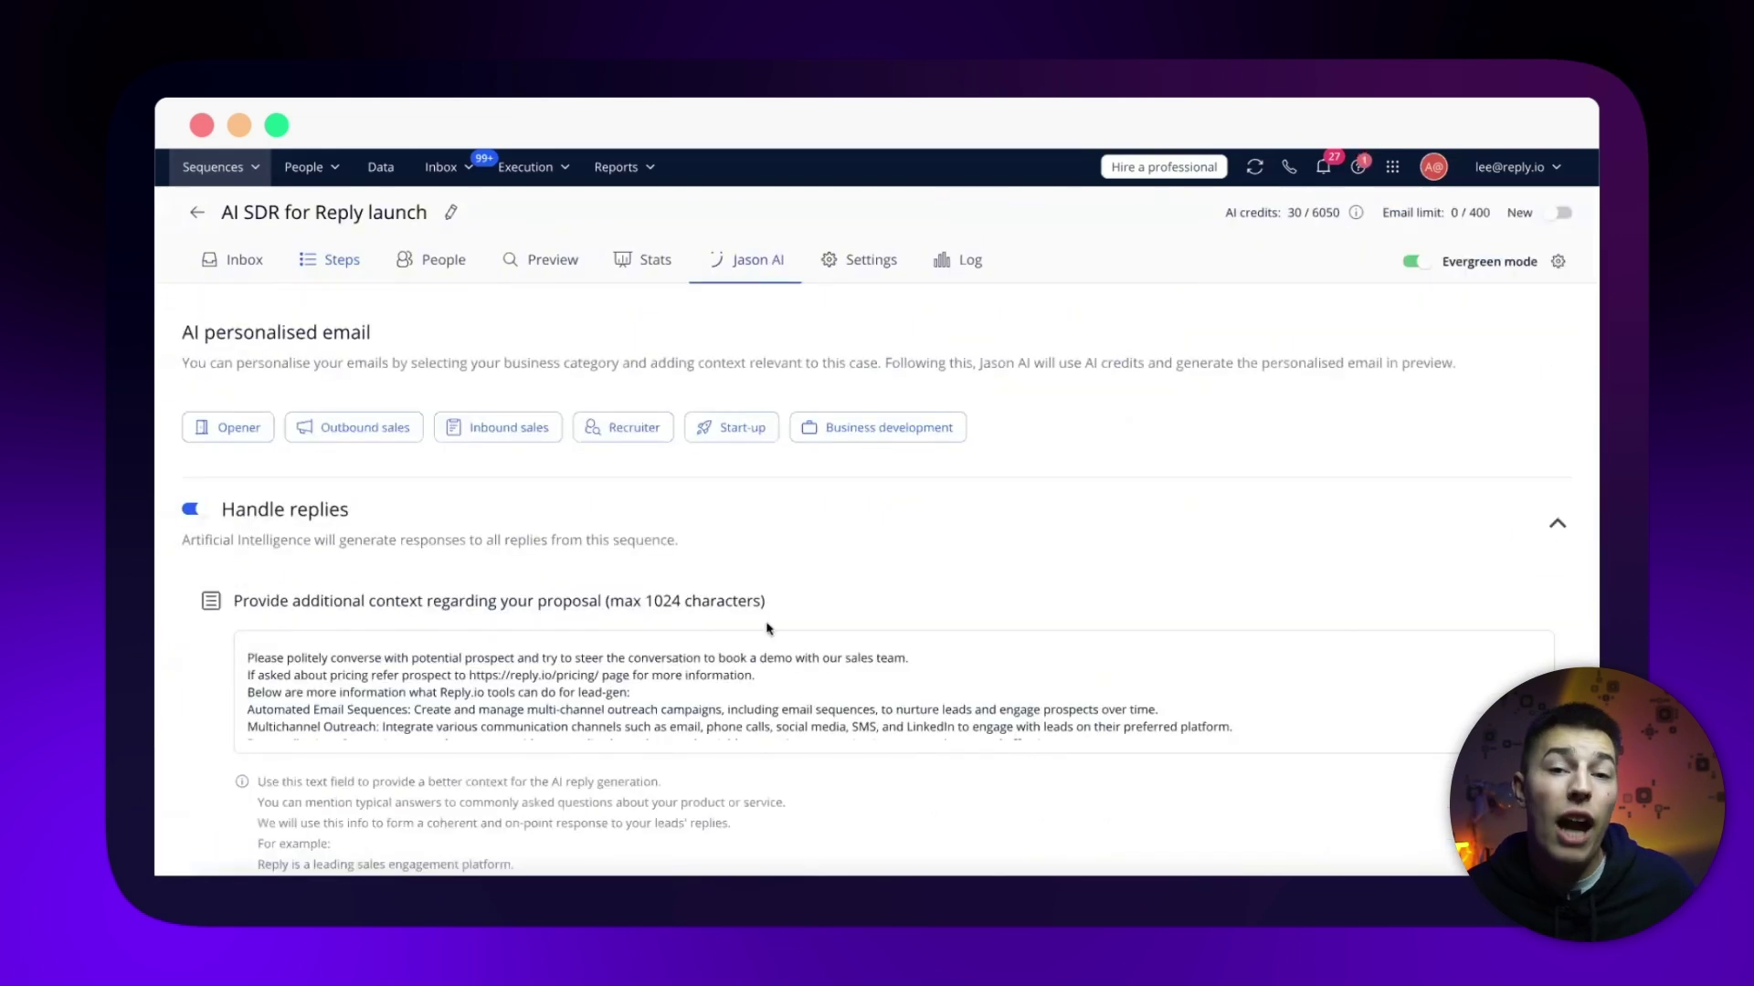
left_click(196, 212)
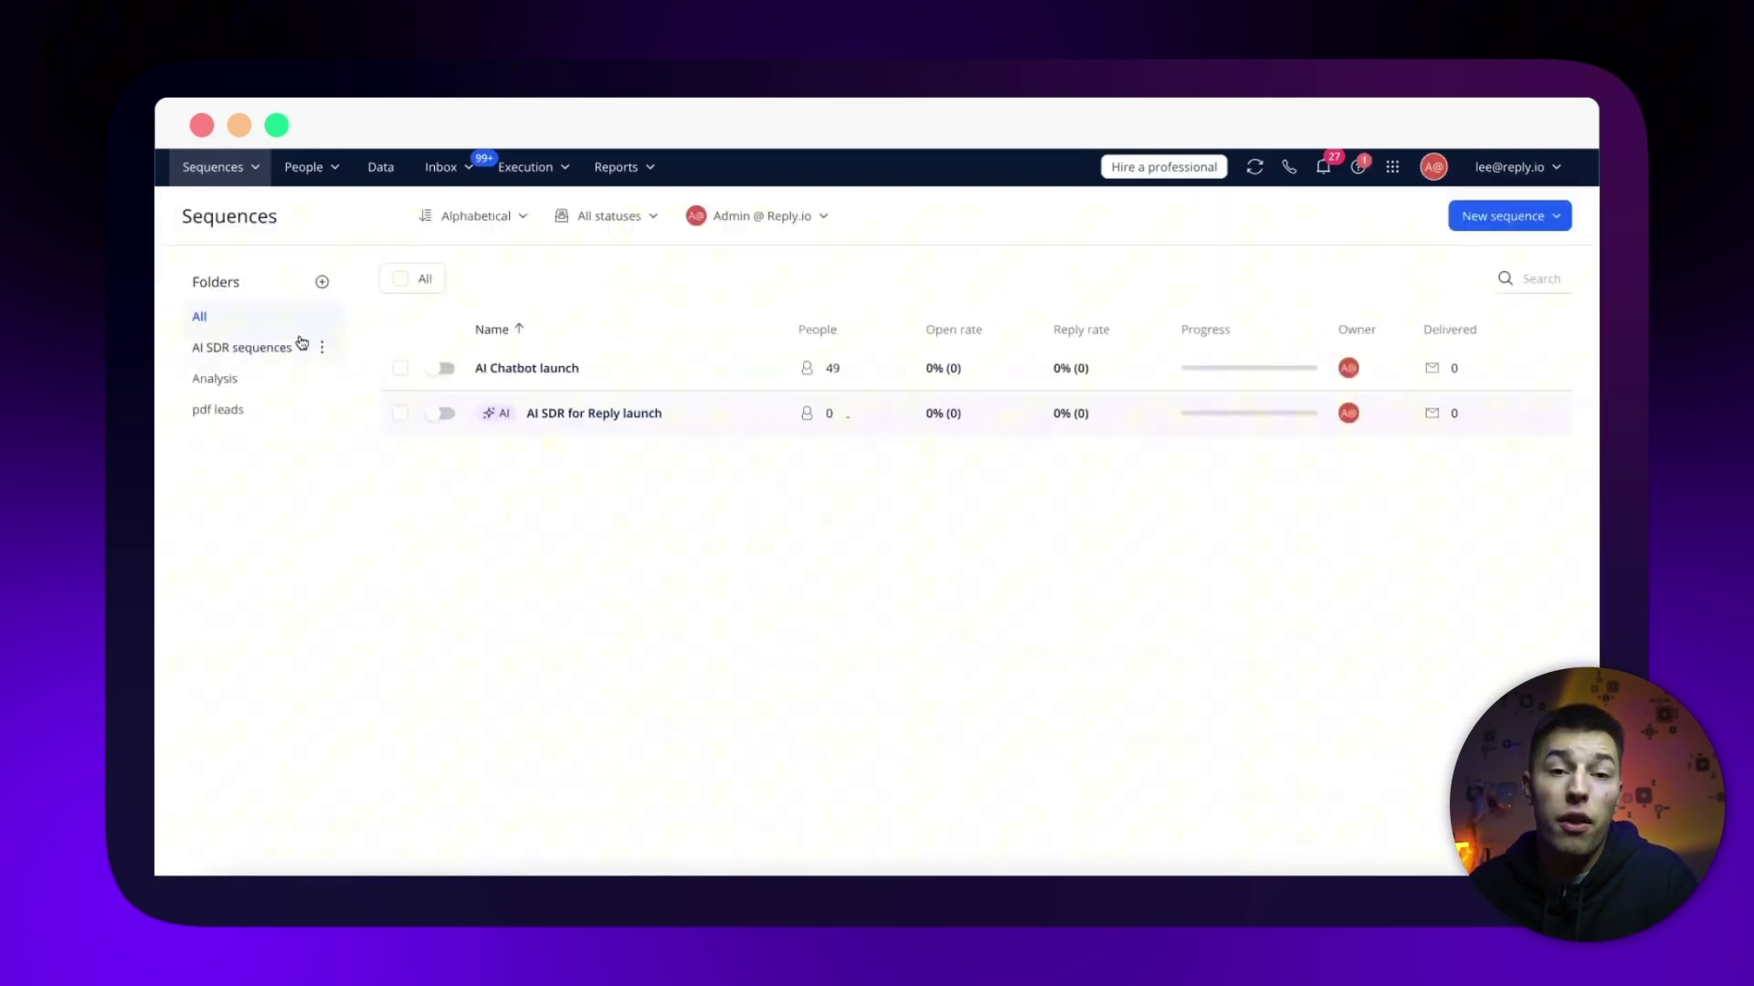
Step: Open New sales agent sequence from the AI SDR sequences folder and browse its 101 contacts
left_click(291, 349)
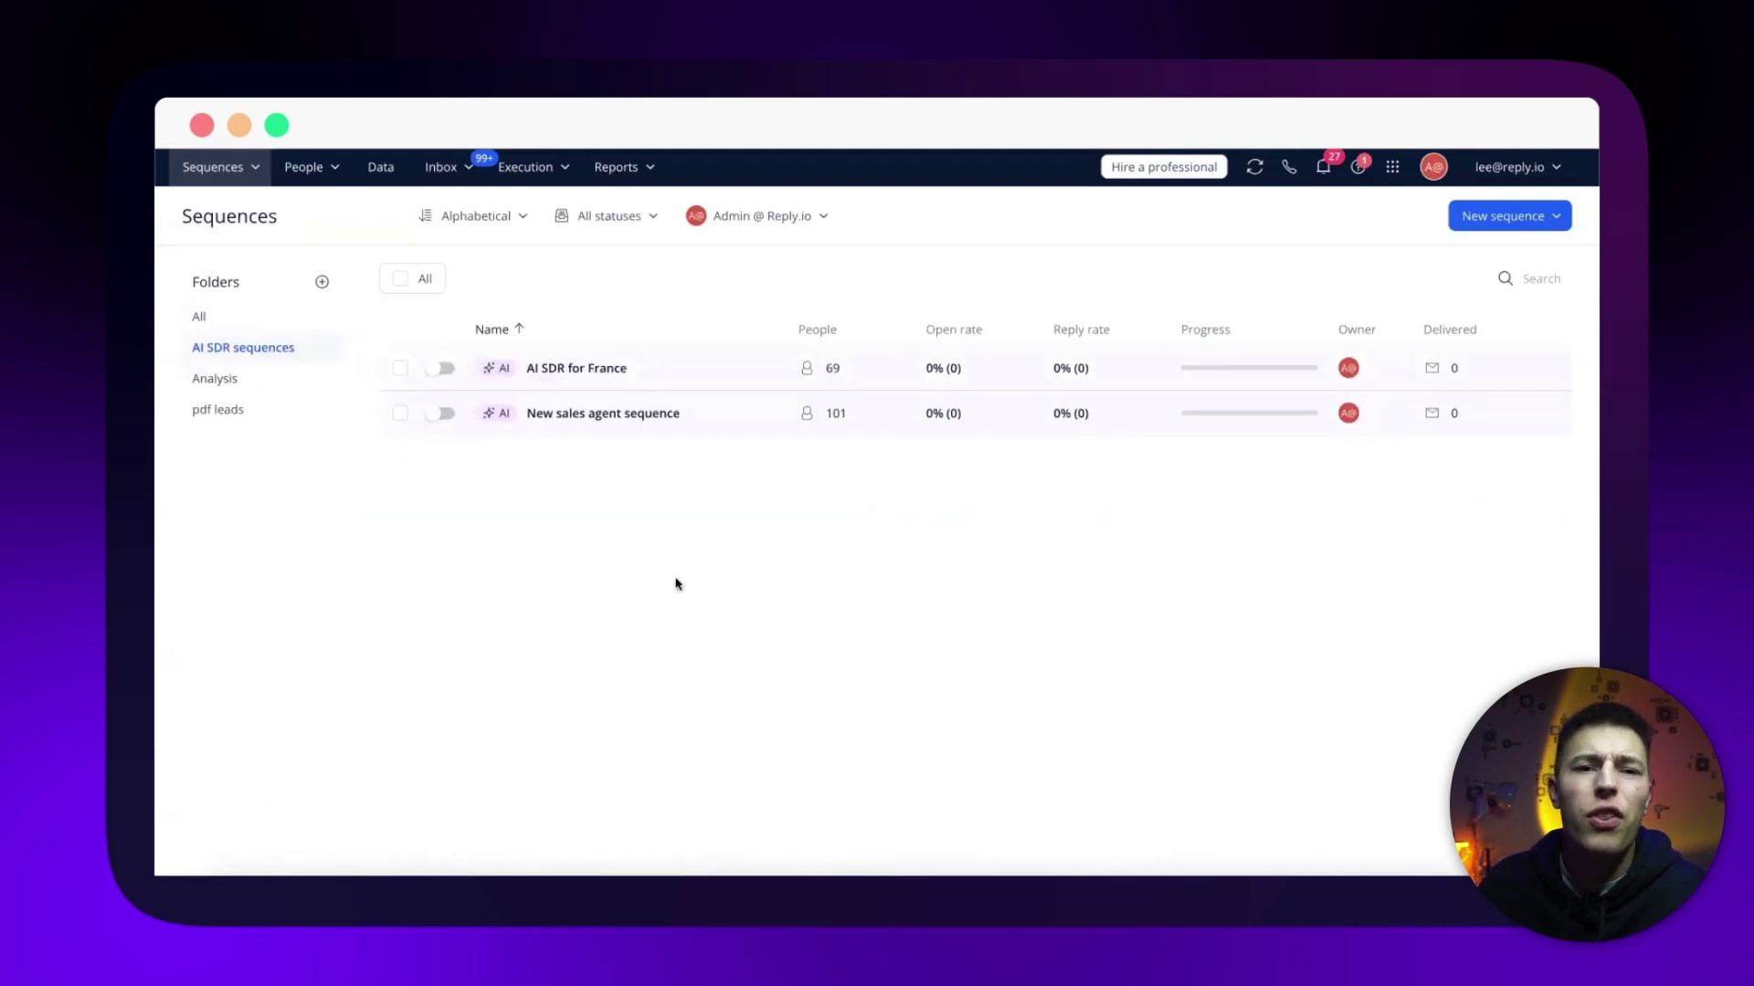
left_click(635, 415)
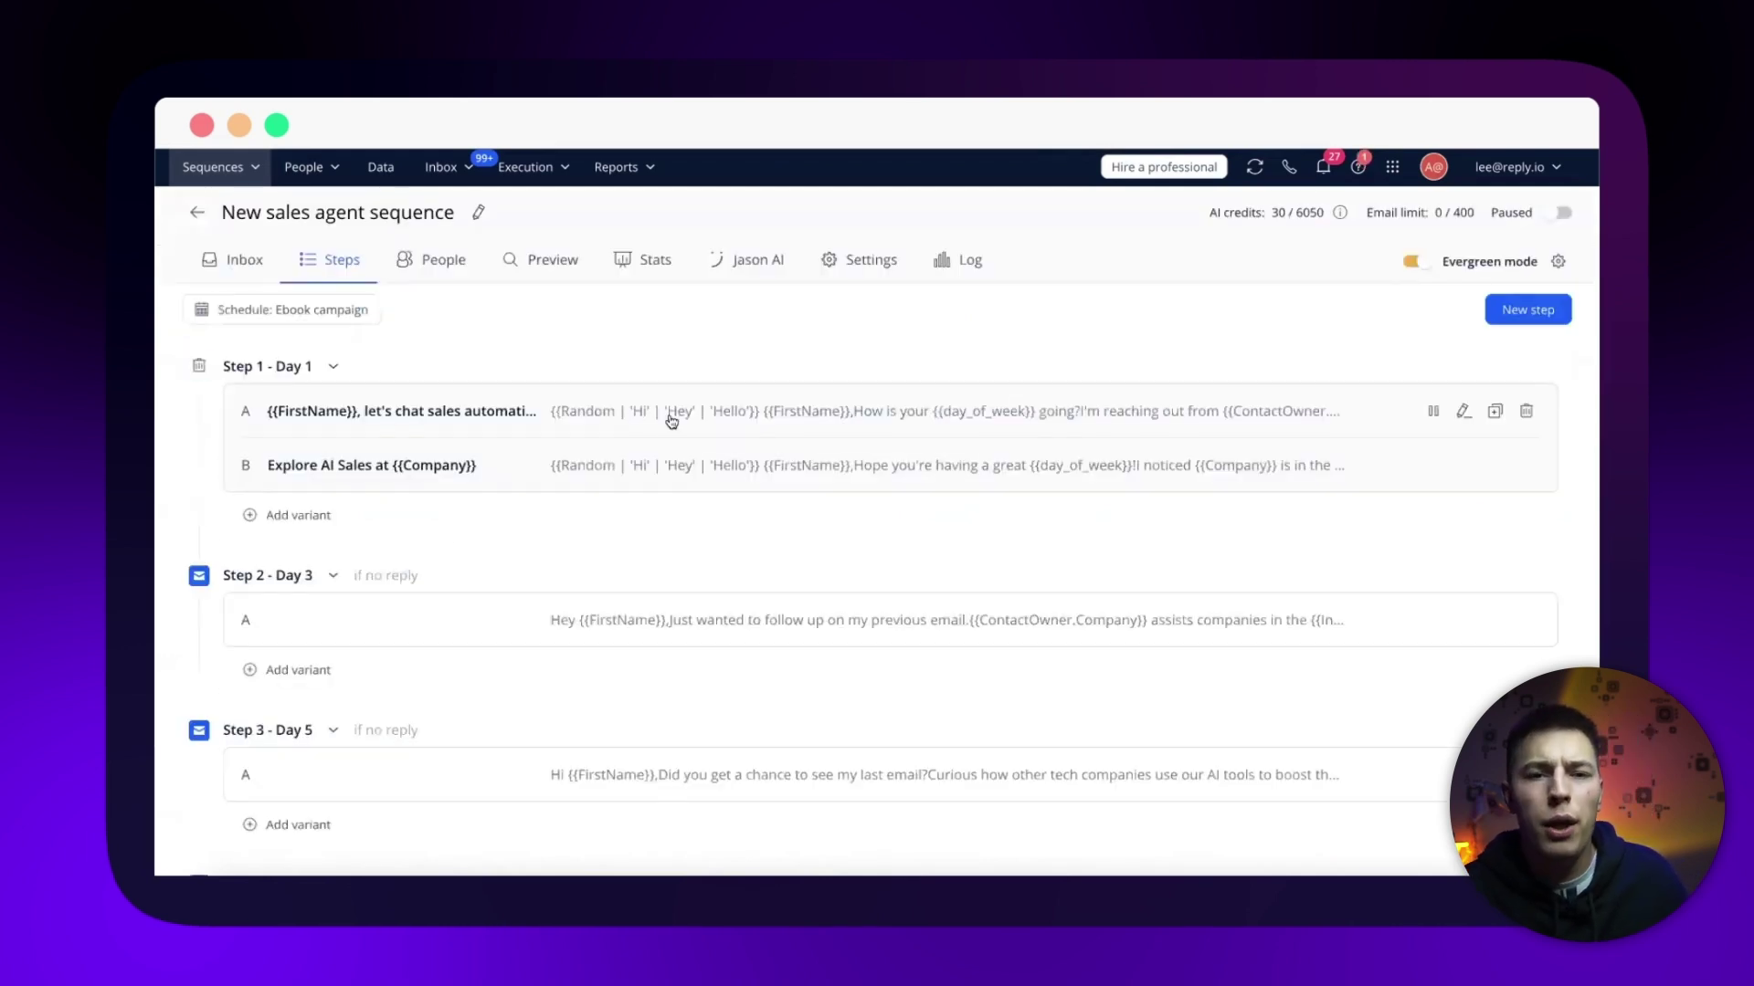
left_click(437, 260)
scroll(677, 595, "down", 5)
scroll(978, 618, "down", 1)
scroll(1005, 657, "right", 10)
scroll(1135, 566, "up", 2)
scroll(1243, 594, "up", 5)
scroll(1237, 560, "right", 10)
scroll(1239, 561, "right", 10)
scroll(1154, 595, "up", 2)
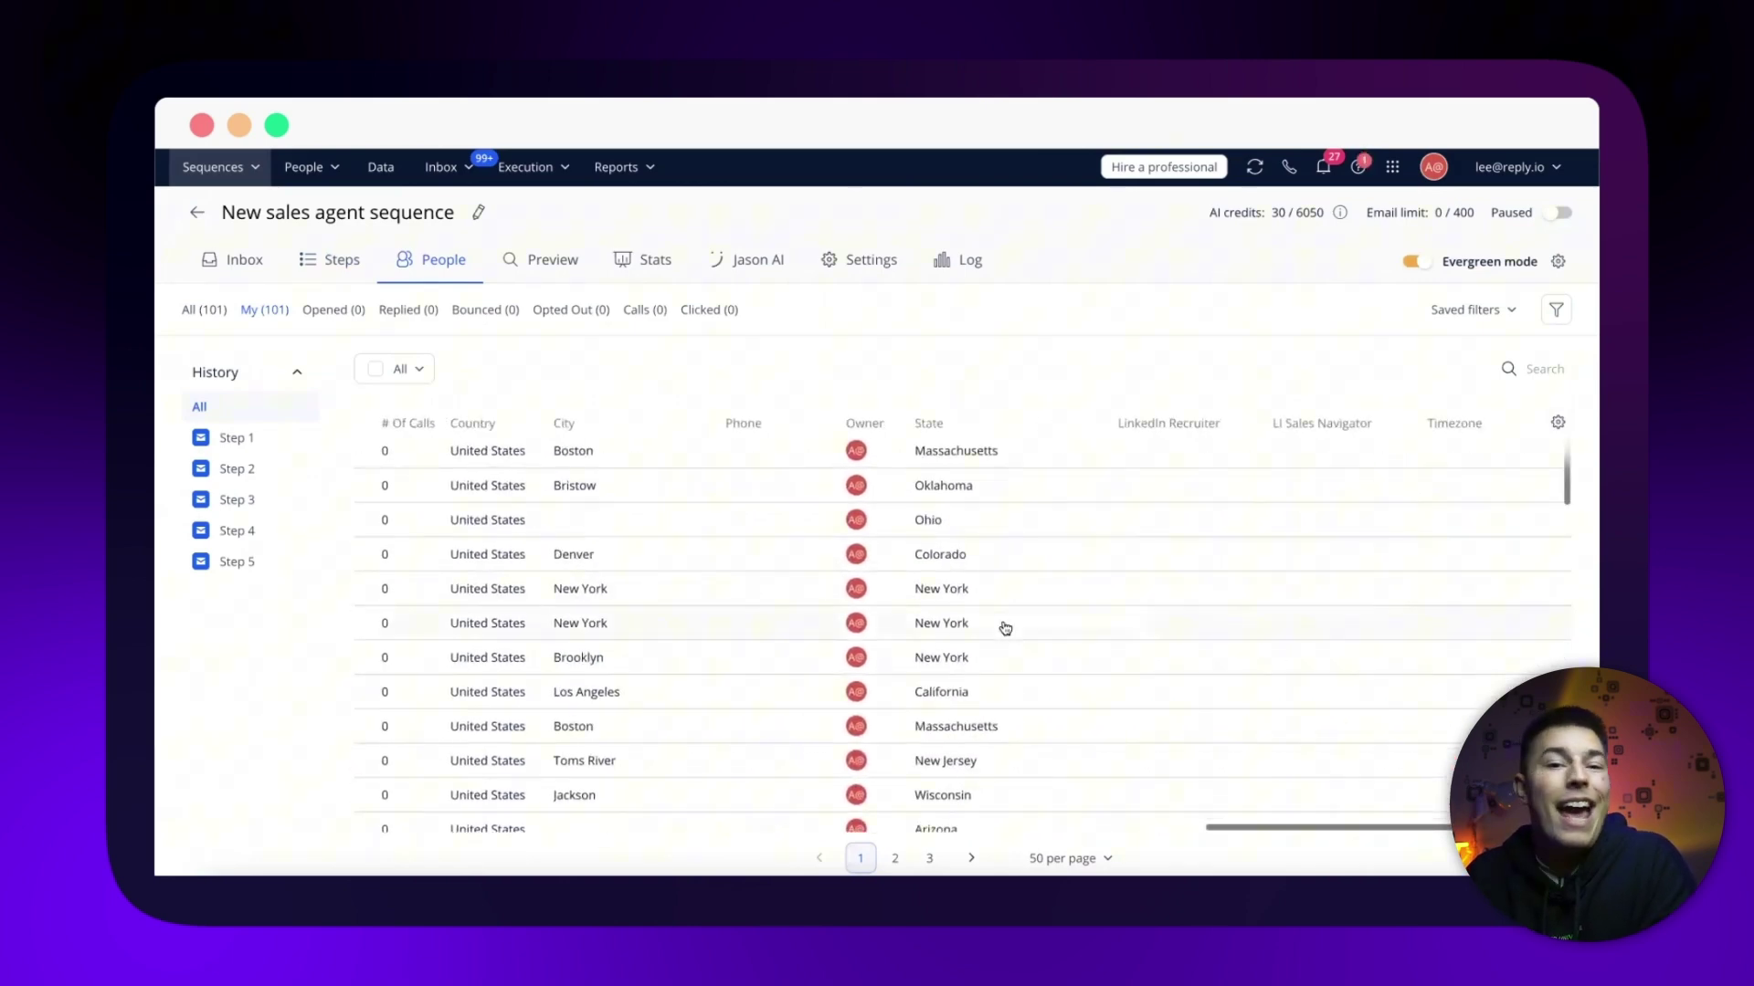